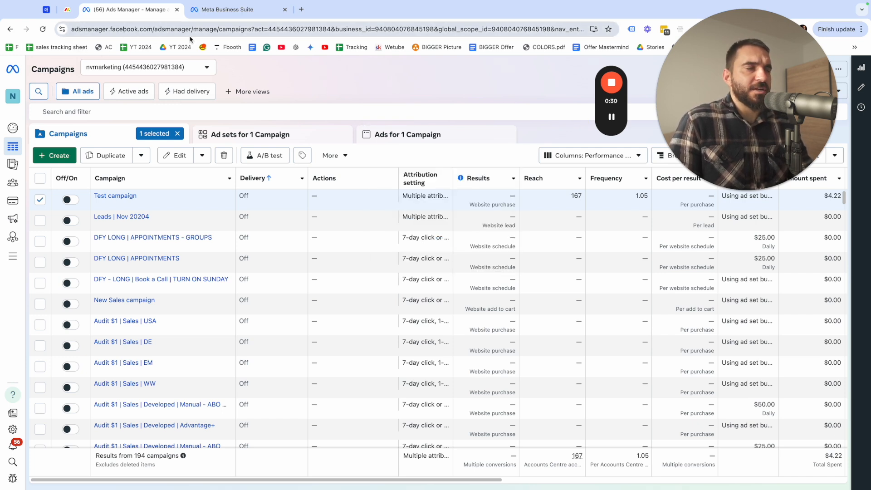
pyautogui.moveTo(13, 255)
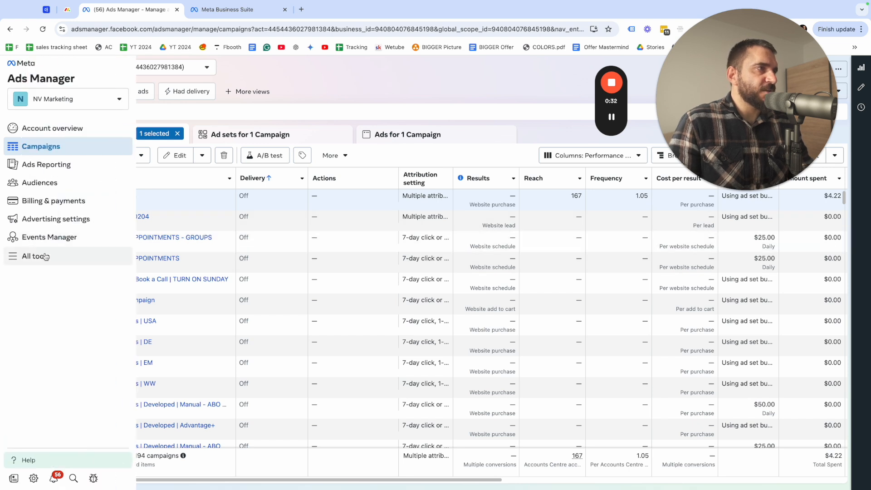
pyautogui.click(39, 256)
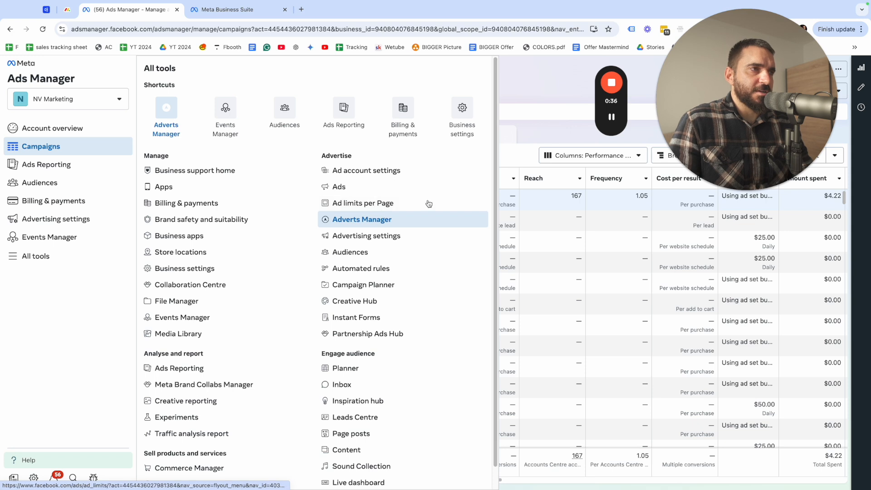
pyautogui.click(531, 144)
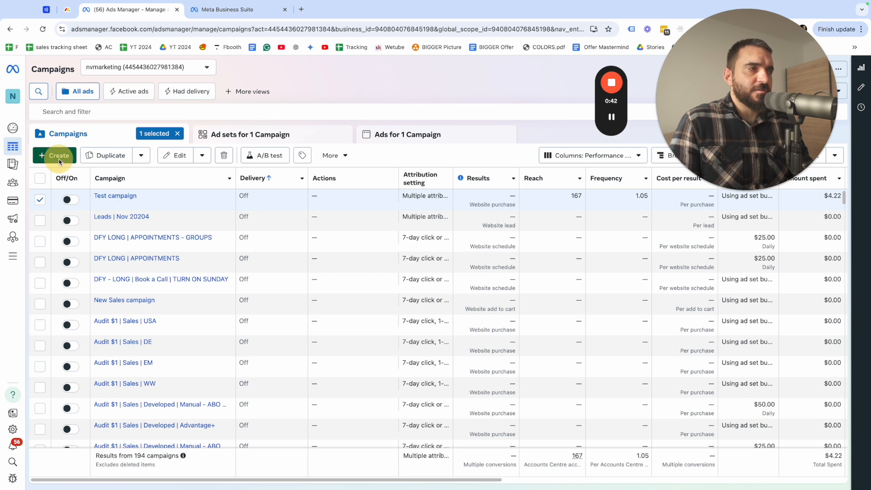
# Create a new Auction campaign with the Leads objective and continue to the campaign setup choice
pyautogui.click(58, 159)
pyautogui.click(330, 259)
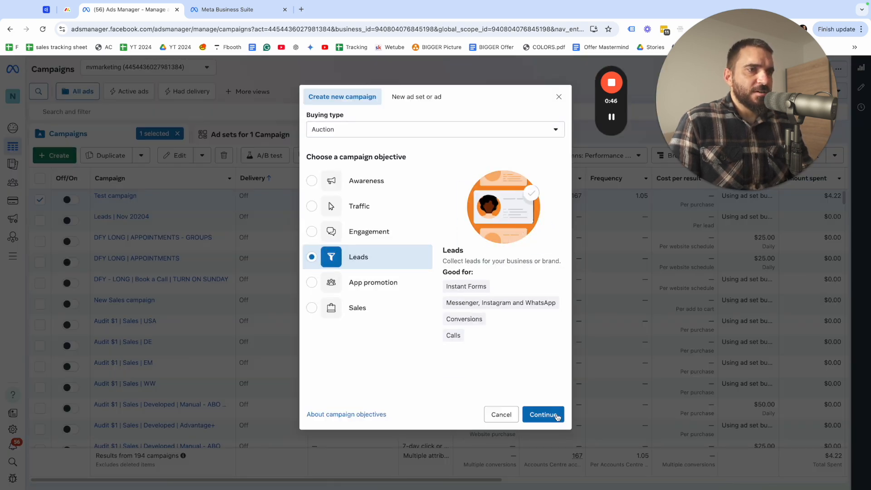
pyautogui.click(554, 416)
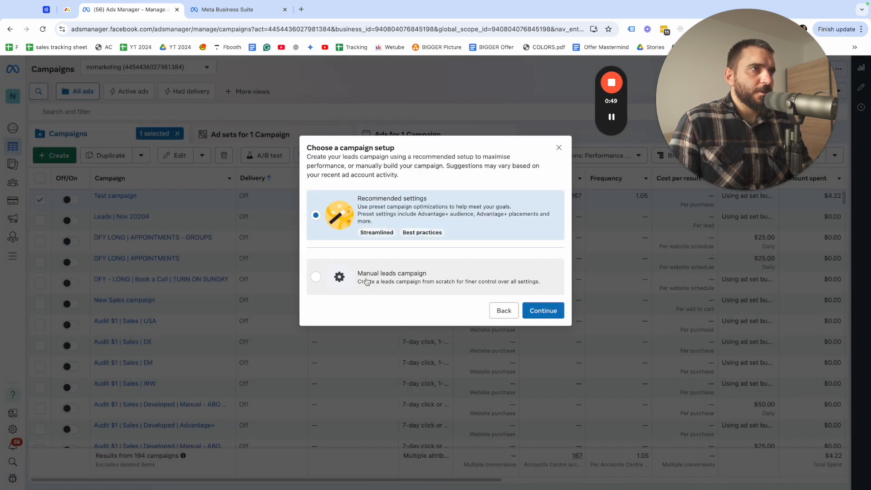
# Choose the Recommended settings setup for the leads campaign and continue to its editor
pyautogui.click(383, 281)
pyautogui.click(388, 211)
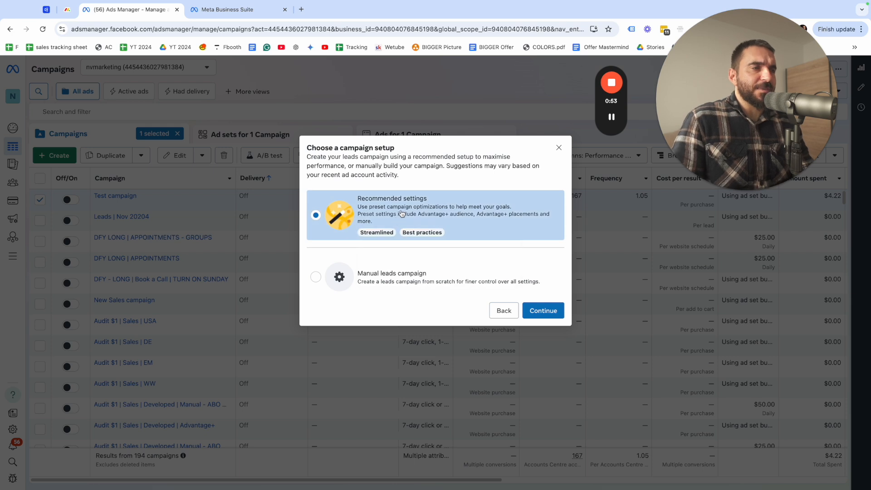
pyautogui.click(363, 282)
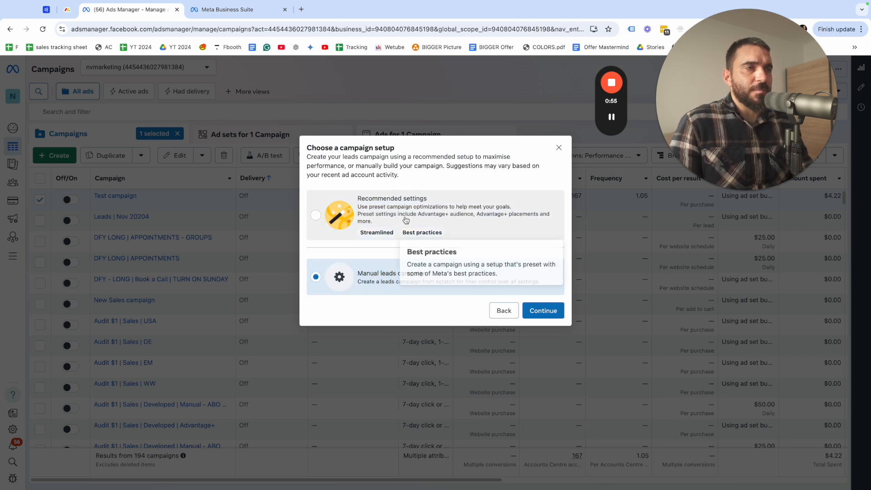
pyautogui.click(379, 203)
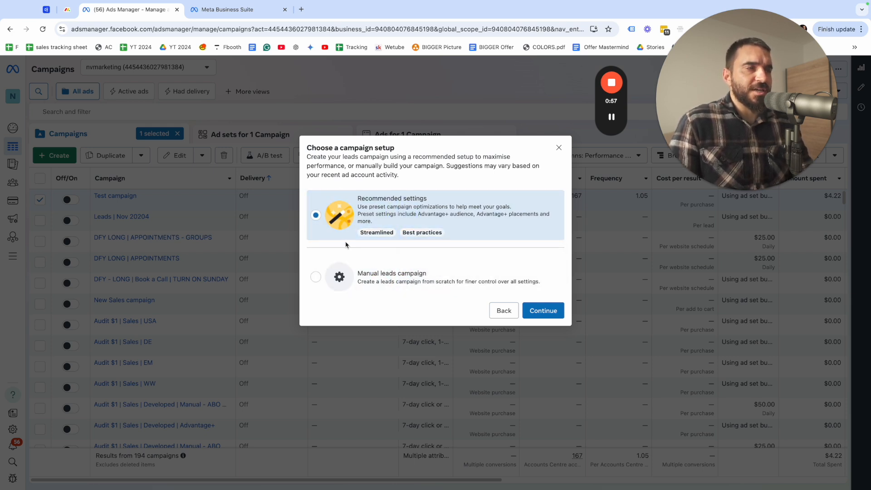
pyautogui.click(548, 311)
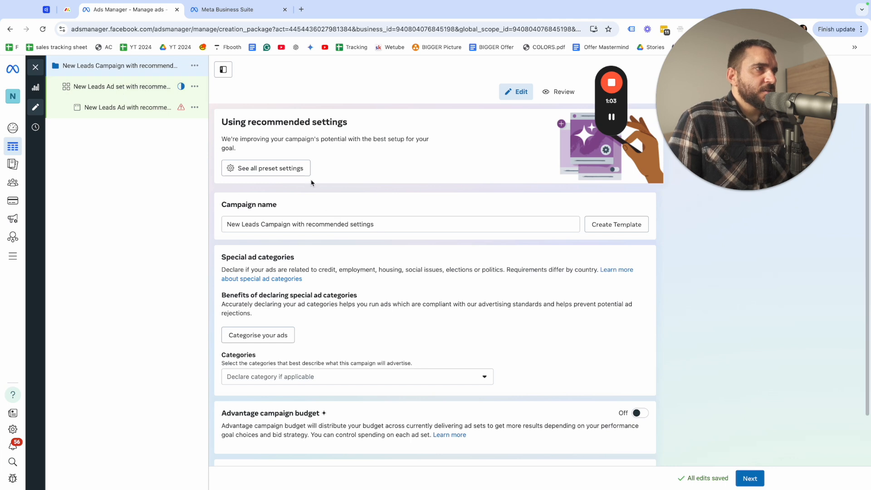
# Rename the campaign as "Leads - Test"
pyautogui.tripleClick(387, 226)
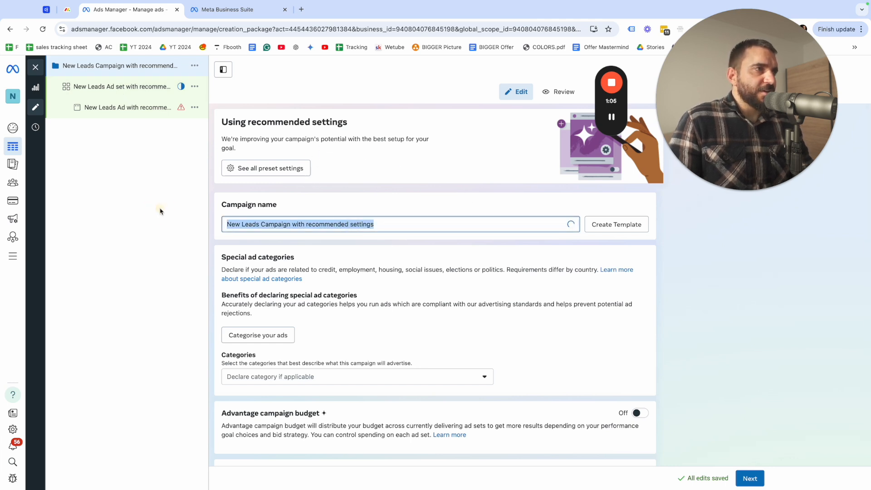
pyautogui.press('BackSpace')
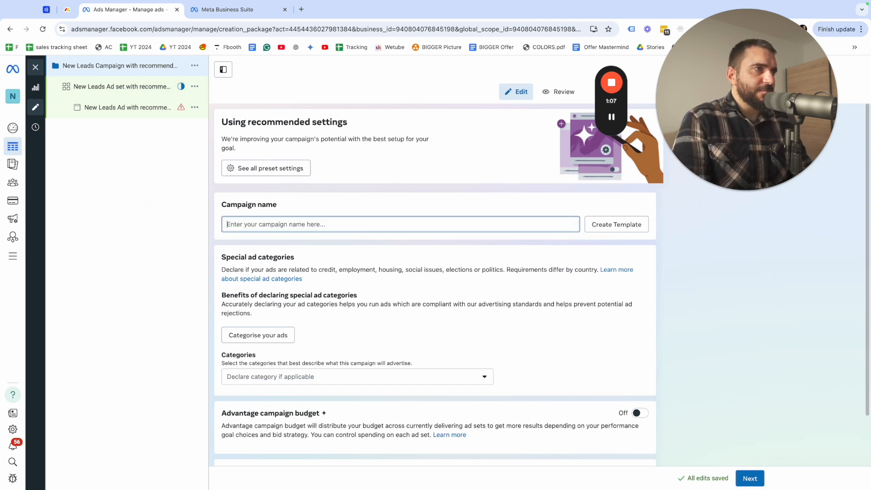
pyautogui.write('Leads - Test')
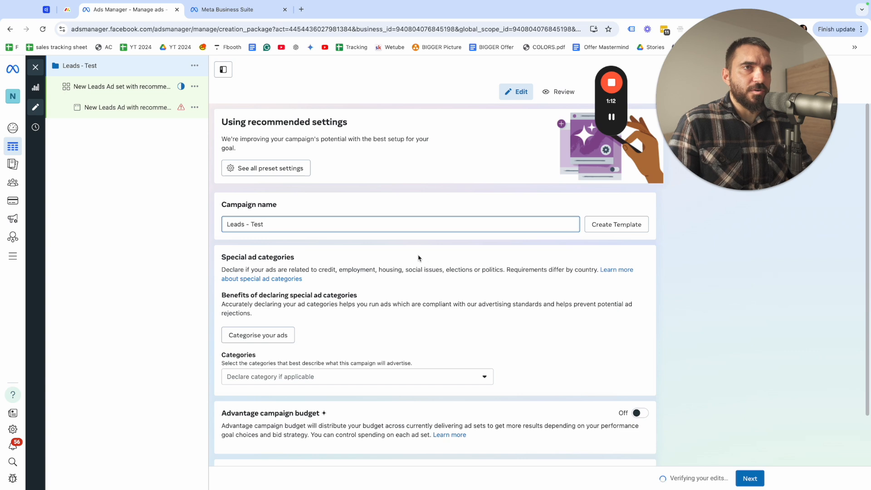
# Leave Advantage campaign budget and A/B test off and proceed to the ad set settings
pyautogui.scroll(-3, 383, 298)
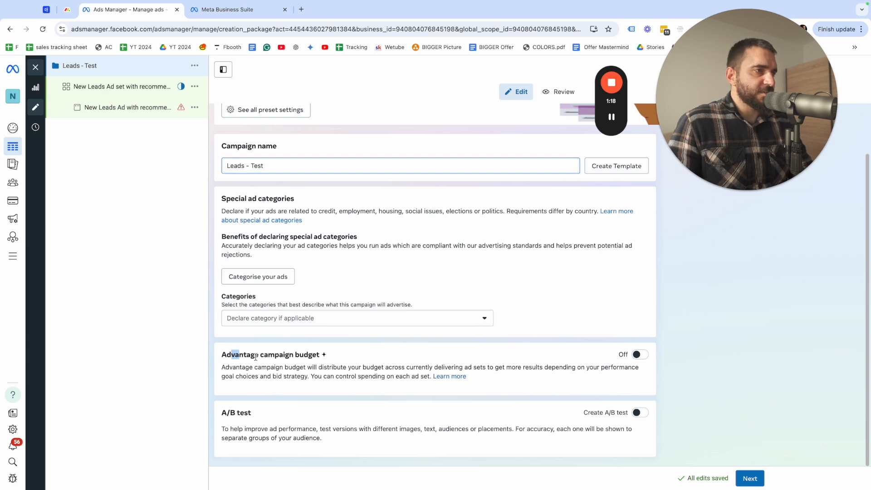
pyautogui.moveTo(233, 354); pyautogui.dragTo(397, 366)
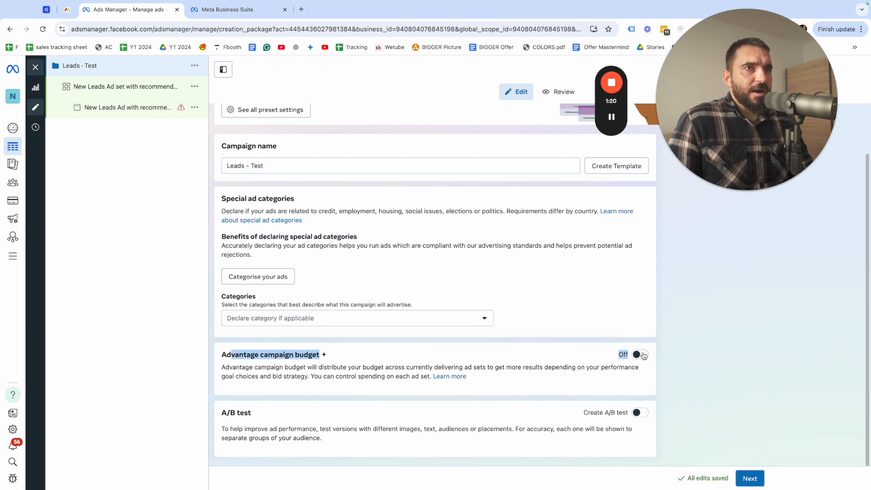
pyautogui.moveTo(220, 412); pyautogui.dragTo(240, 413)
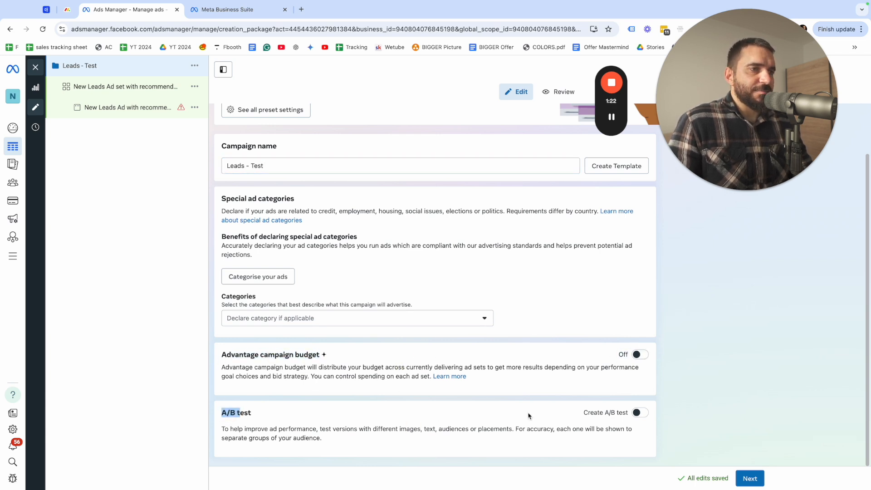
pyautogui.click(750, 479)
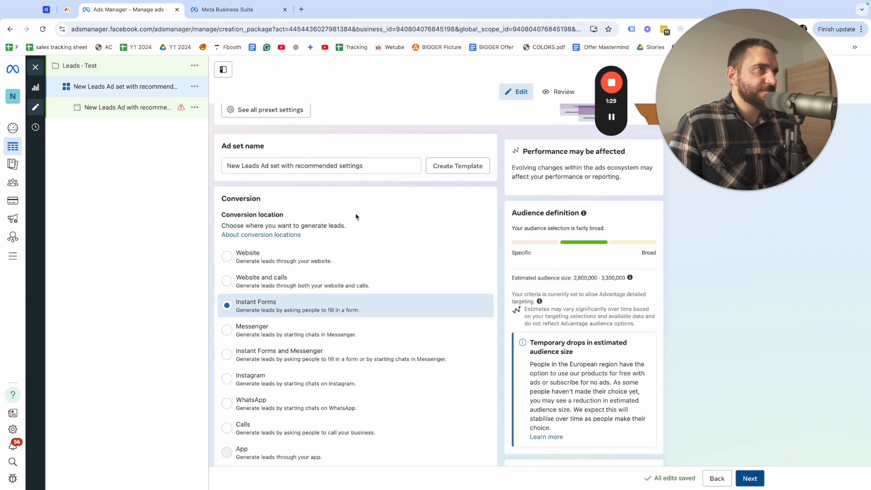
# Rename the ad set as "Test - ad set"
pyautogui.tripleClick(319, 164)
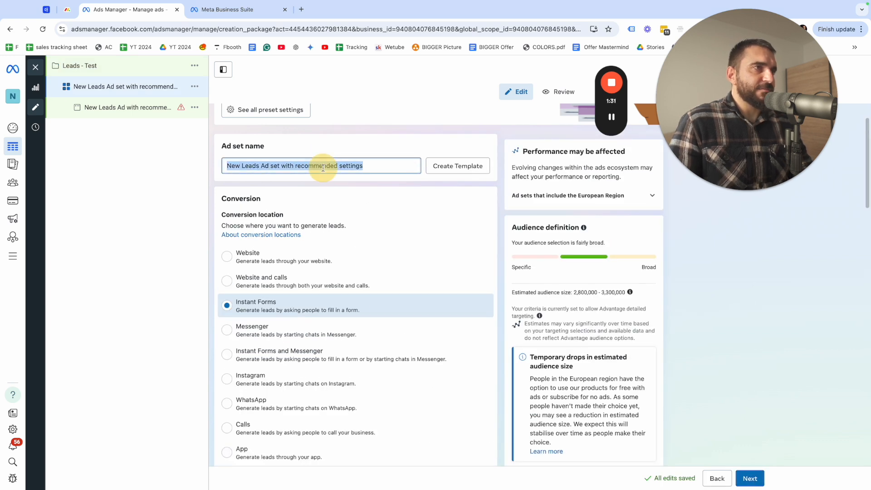
pyautogui.write('Test')
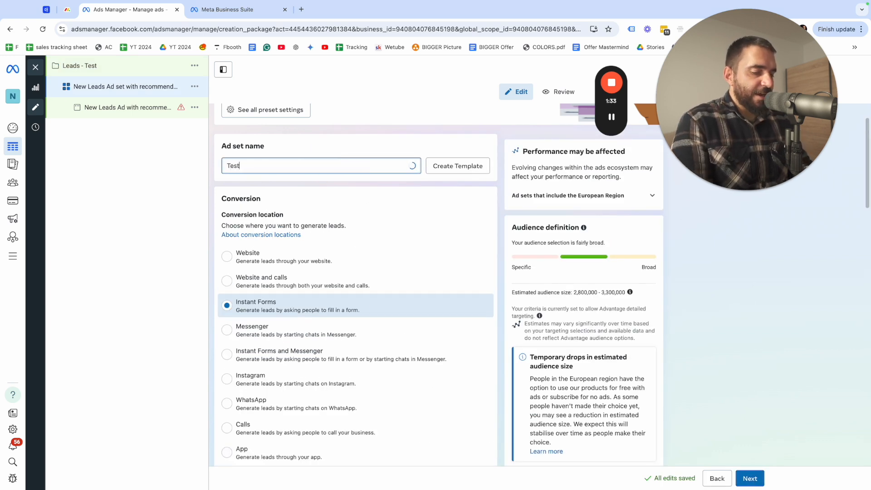
pyautogui.write(' - ad se')
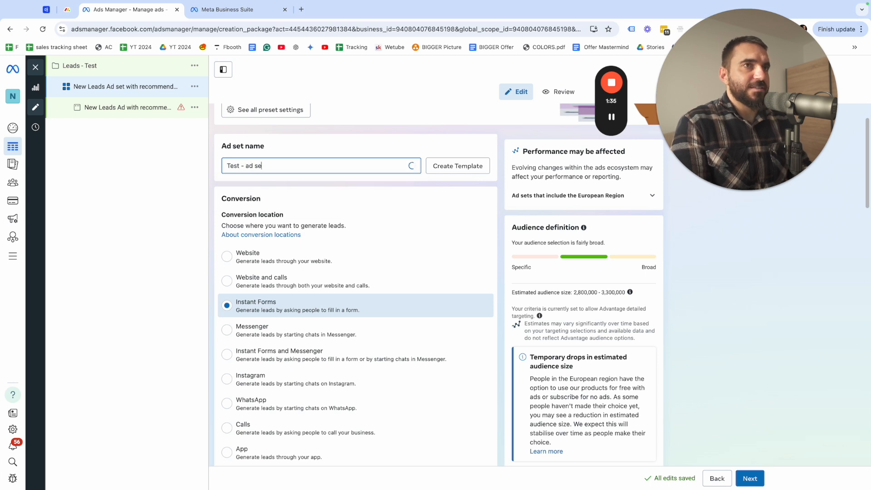
pyautogui.write('t')
pyautogui.click(152, 258)
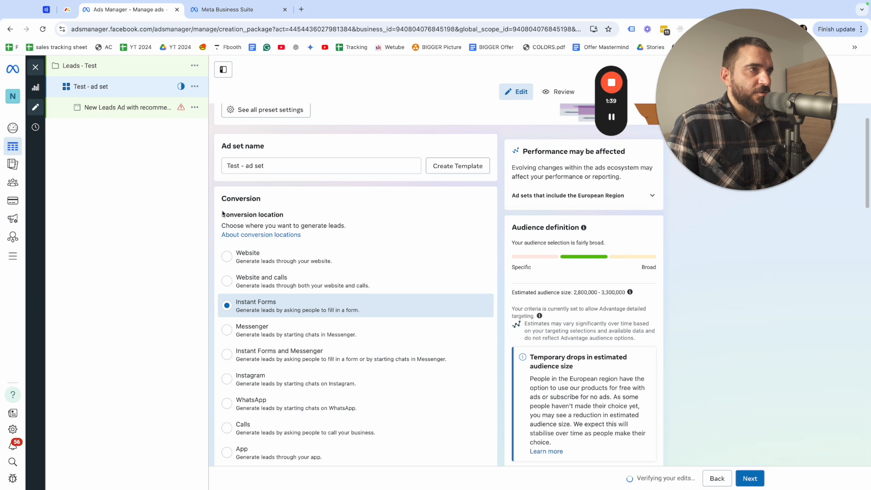
# Choose Instant Forms as the conversion location and Maximise number of leads as the performance goal
pyautogui.moveTo(223, 213); pyautogui.dragTo(298, 217)
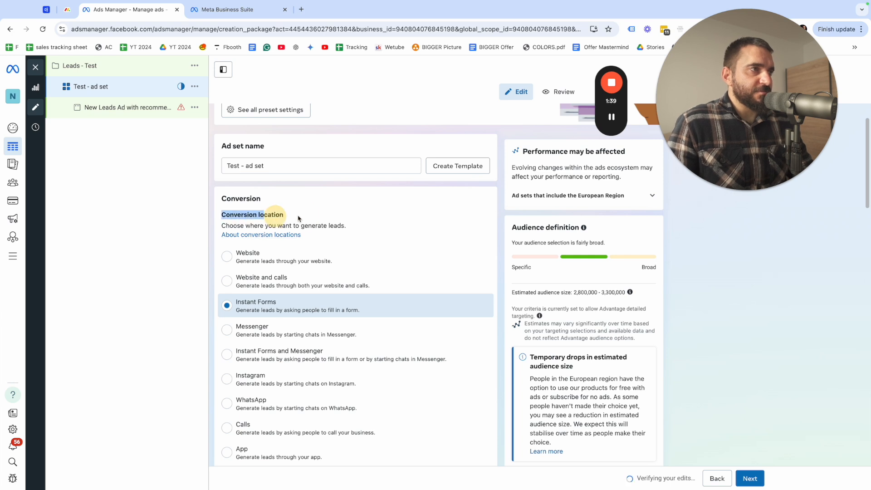
pyautogui.click(260, 282)
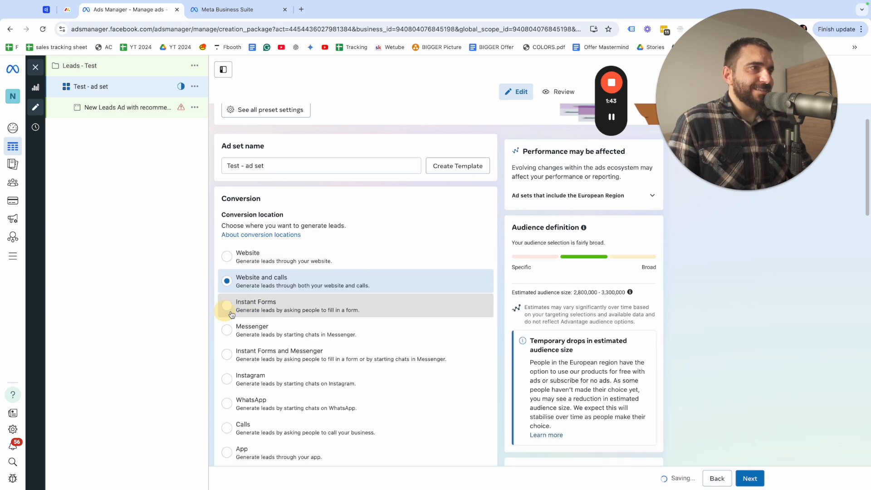
pyautogui.click(231, 313)
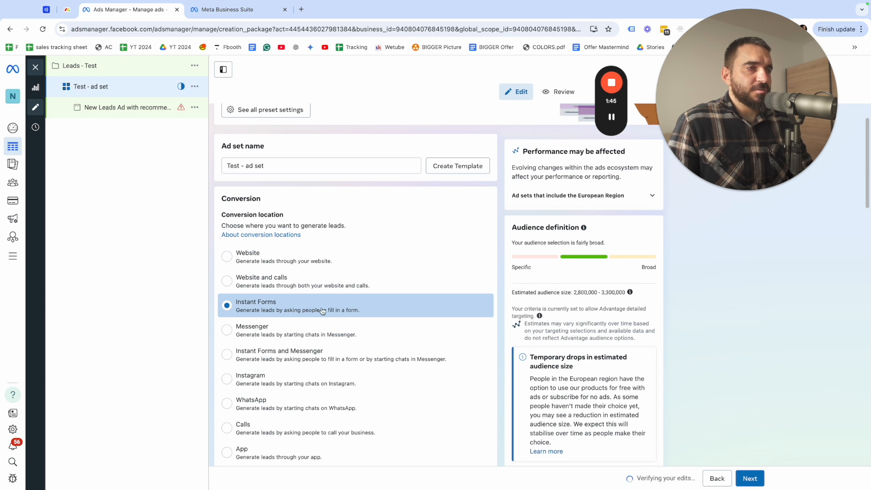
pyautogui.scroll(-3, 276, 309)
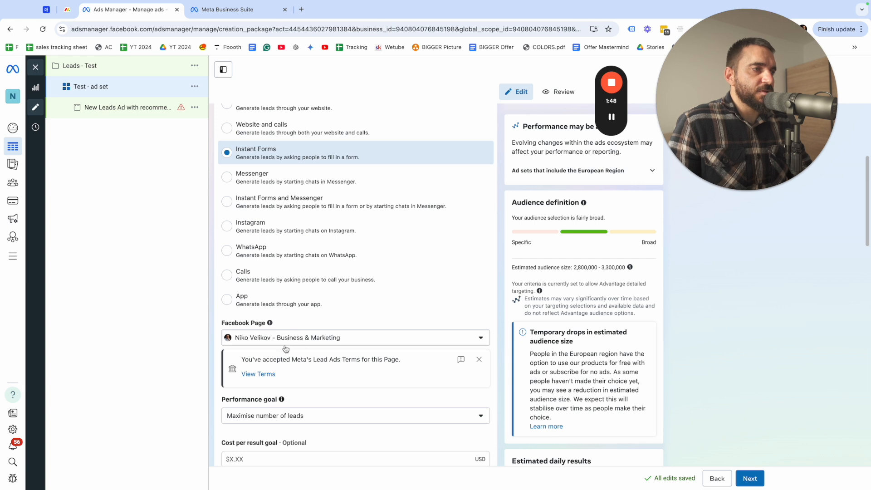
pyautogui.scroll(-2, 291, 351)
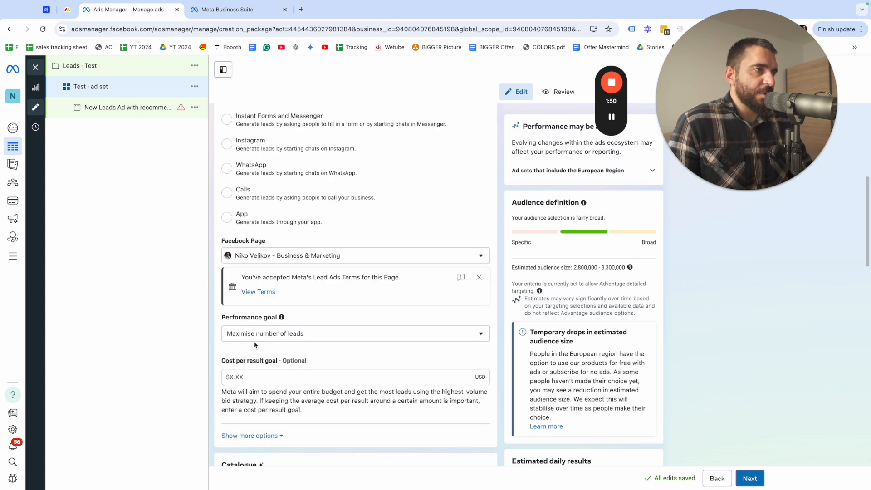
pyautogui.click(251, 333)
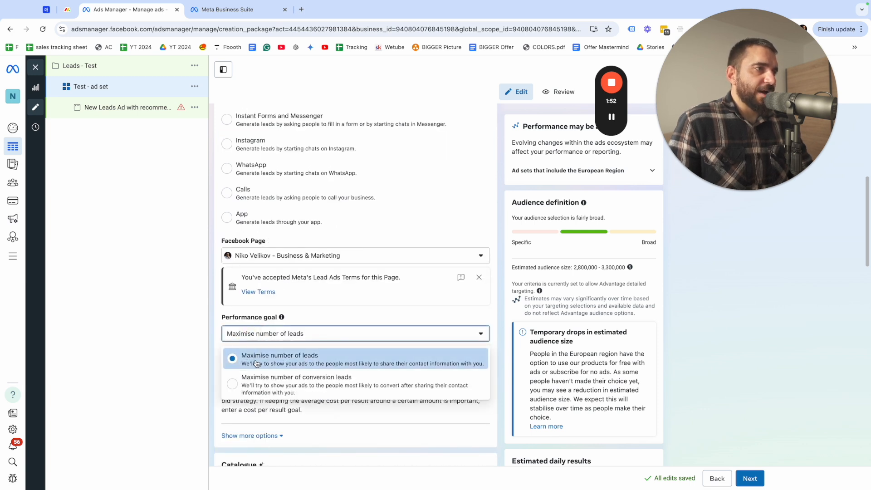
pyautogui.click(270, 358)
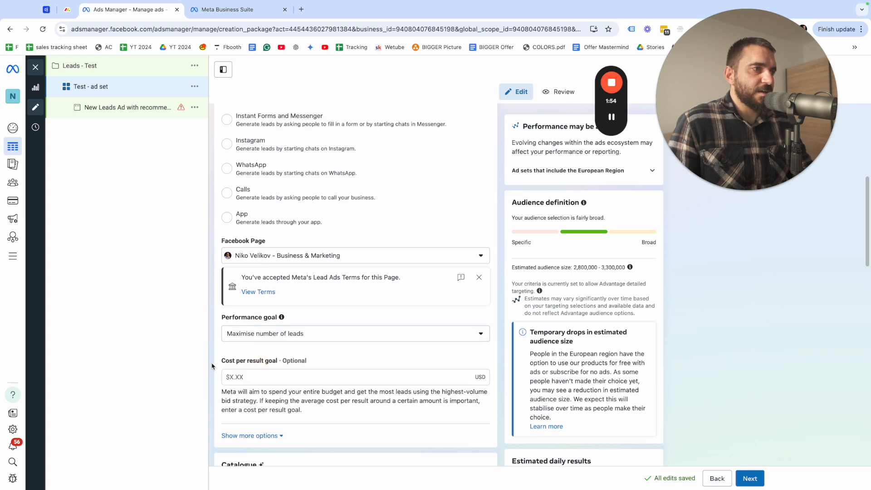
# Expand the additional options of the ad set's Conversion and Budget & schedule sections
pyautogui.scroll(-2, 248, 356)
pyautogui.click(247, 351)
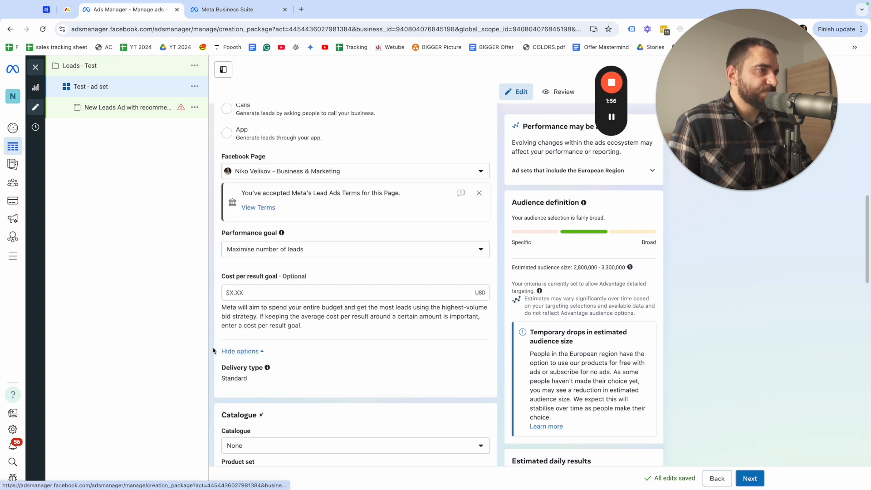
pyautogui.scroll(-1, 250, 399)
pyautogui.click(250, 399)
pyautogui.click(251, 396)
pyautogui.click(155, 369)
# Set the ad set's start date to 7 November 2024 and its start time to 00:00
pyautogui.scroll(-2, 254, 281)
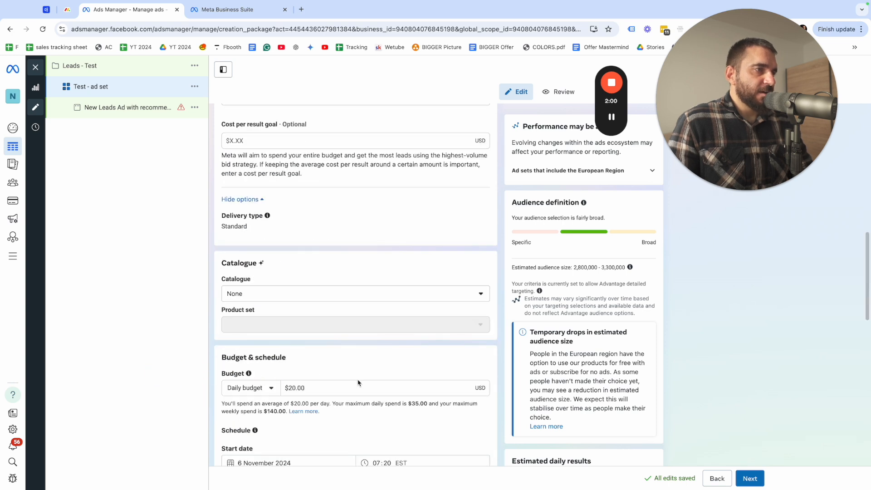
pyautogui.scroll(-1, 318, 381)
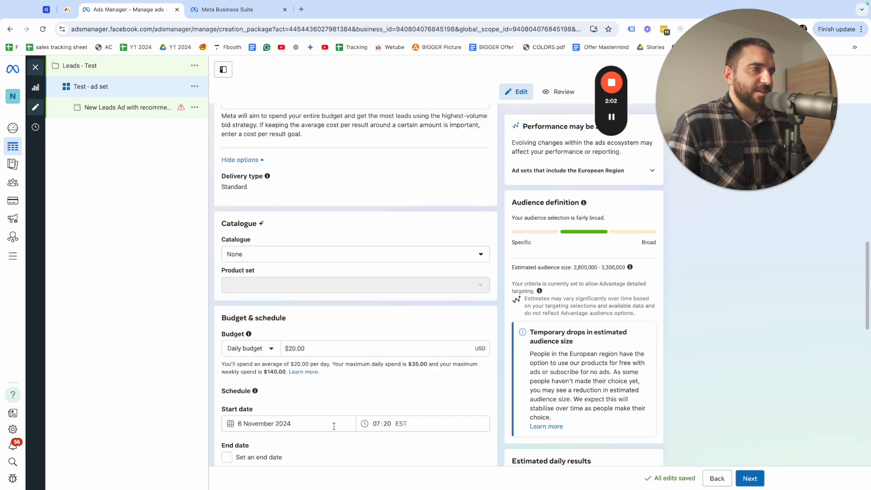
pyautogui.click(262, 416)
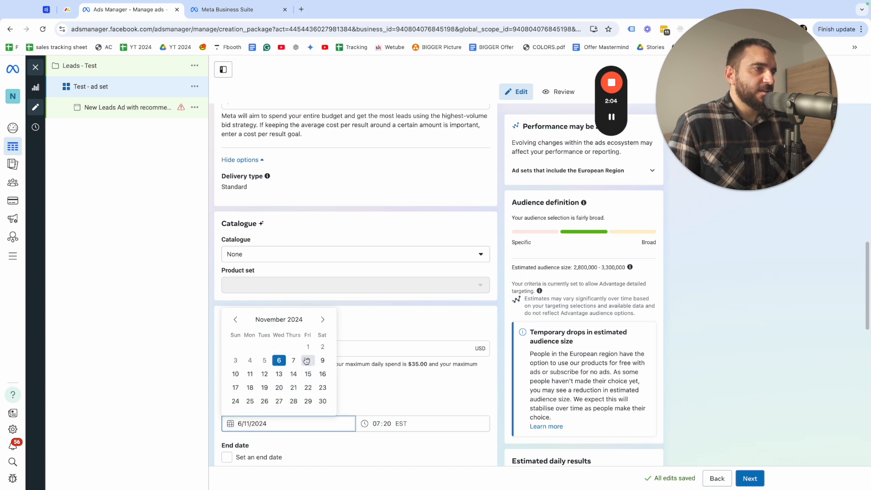
pyautogui.click(308, 360)
pyautogui.click(366, 391)
pyautogui.click(386, 424)
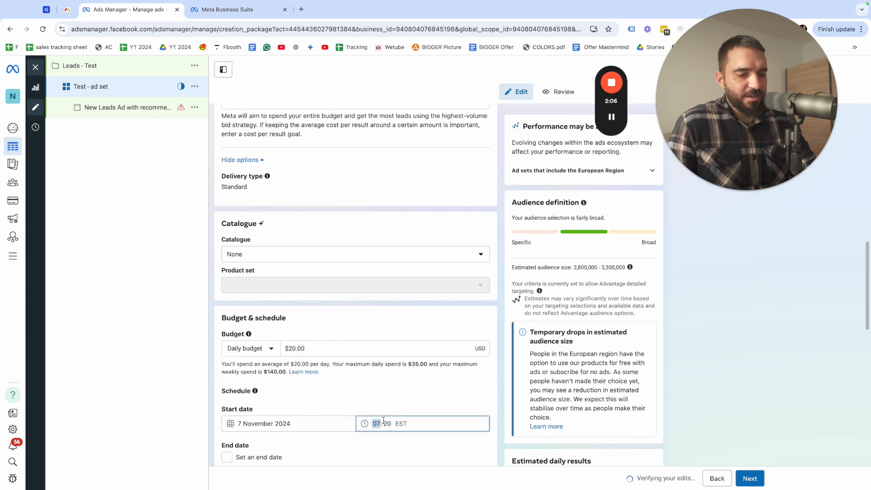
pyautogui.write('00')
pyautogui.click(325, 393)
pyautogui.scroll(-2, 294, 415)
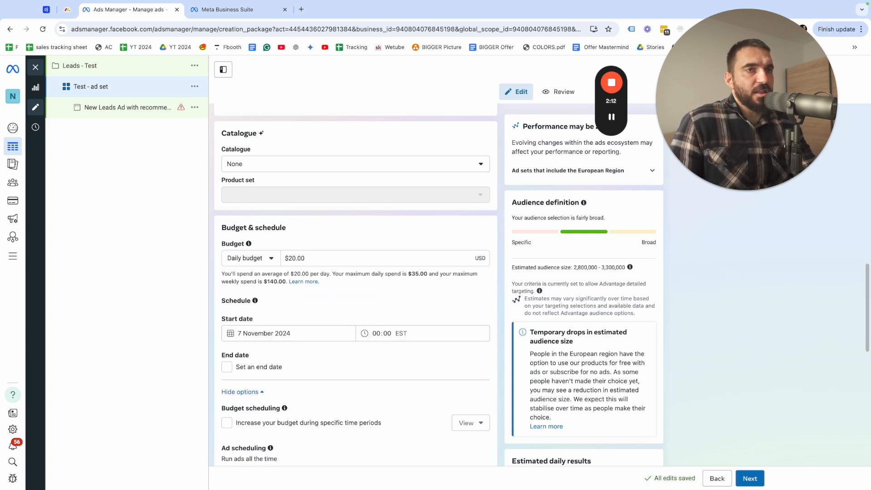
pyautogui.moveTo(259, 322); pyautogui.dragTo(206, 313)
pyautogui.click(207, 312)
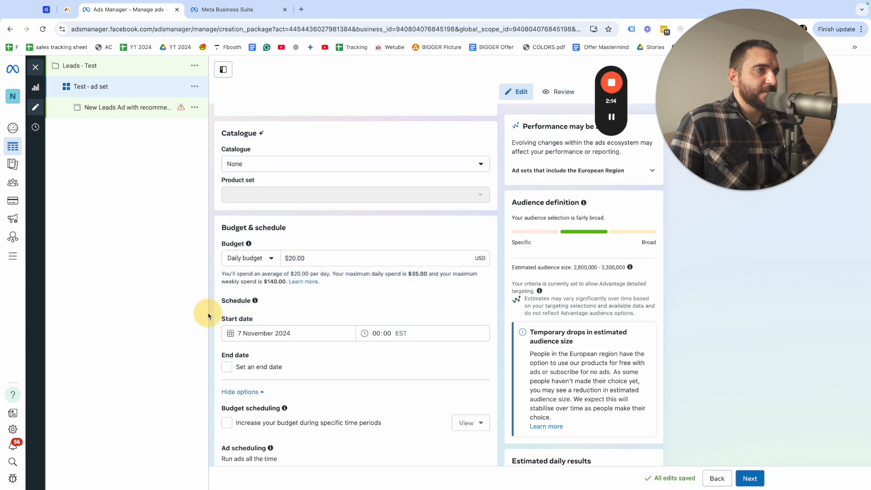
# Expand the additional audience control options and replace Bulgaria with United States as the included location
pyautogui.scroll(-2, 332, 380)
pyautogui.scroll(-3, 299, 363)
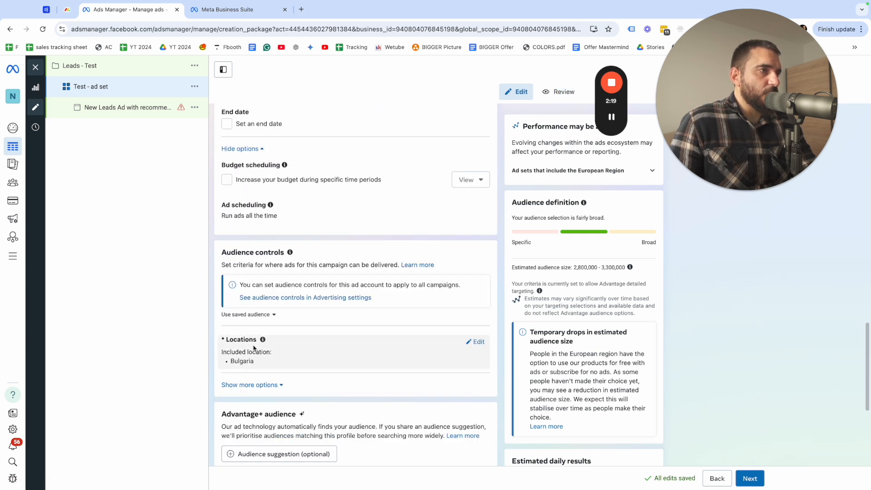
pyautogui.click(249, 384)
pyautogui.scroll(-3, 349, 350)
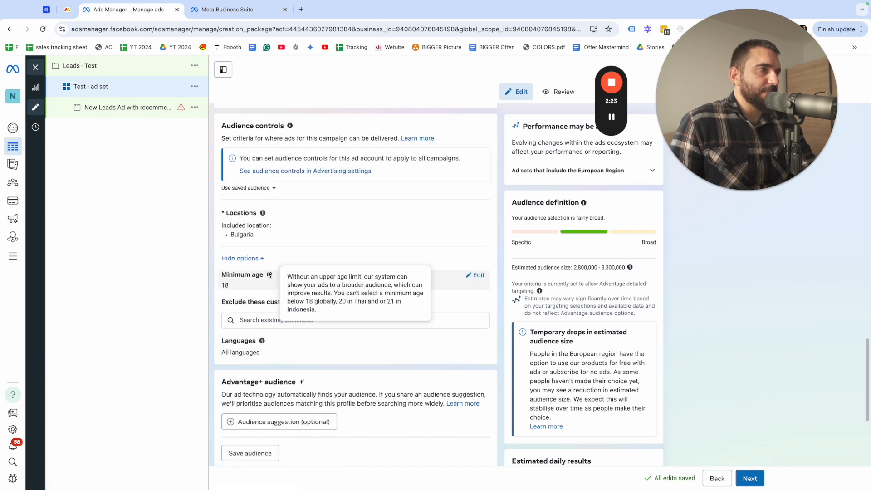
pyautogui.click(477, 215)
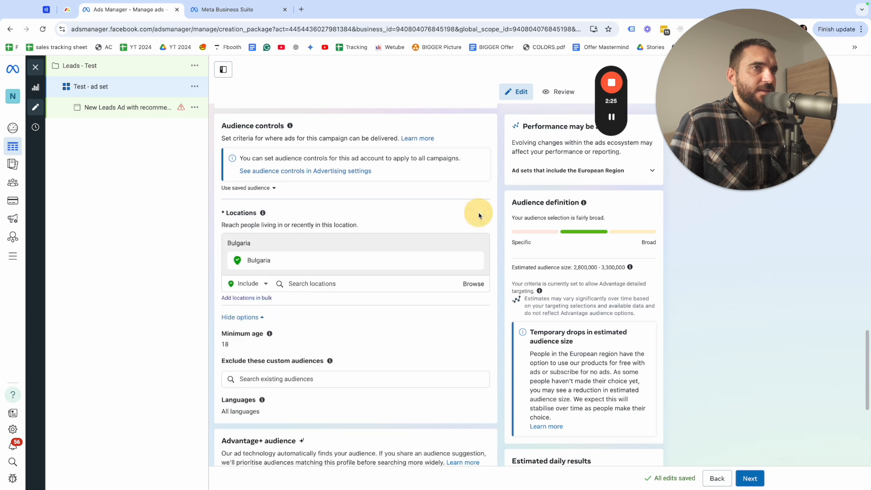
pyautogui.click(475, 262)
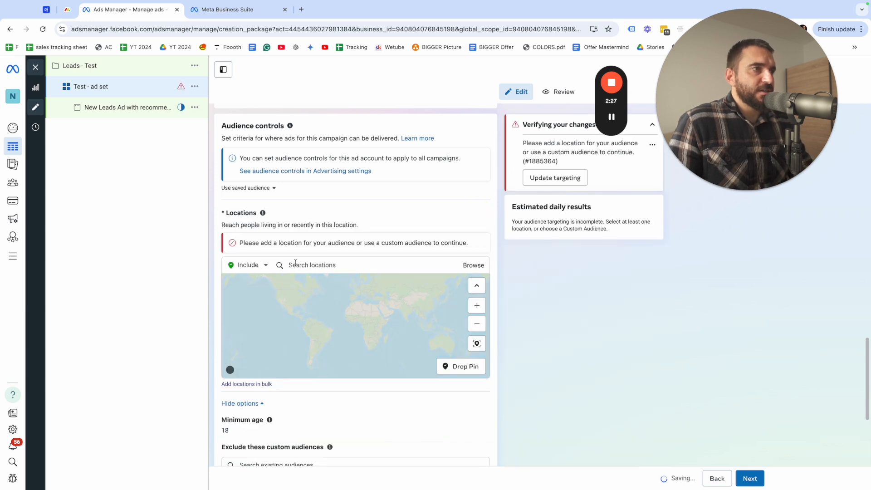
pyautogui.write('united states')
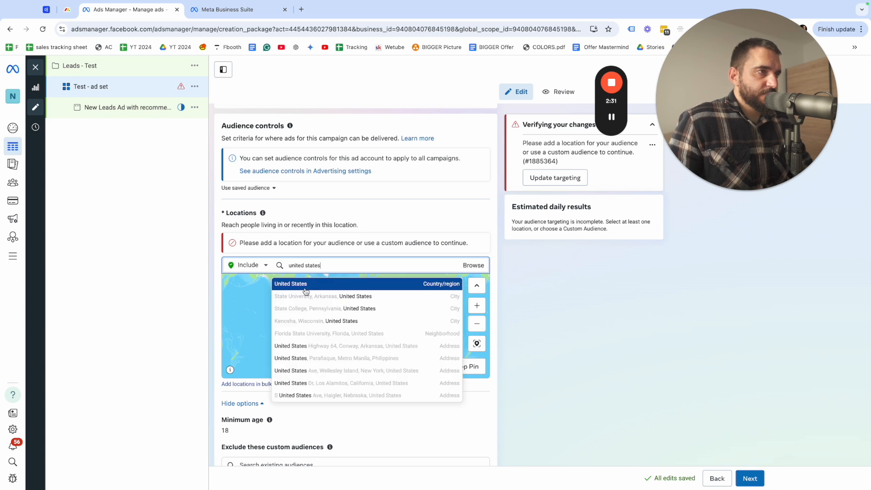
pyautogui.click(307, 284)
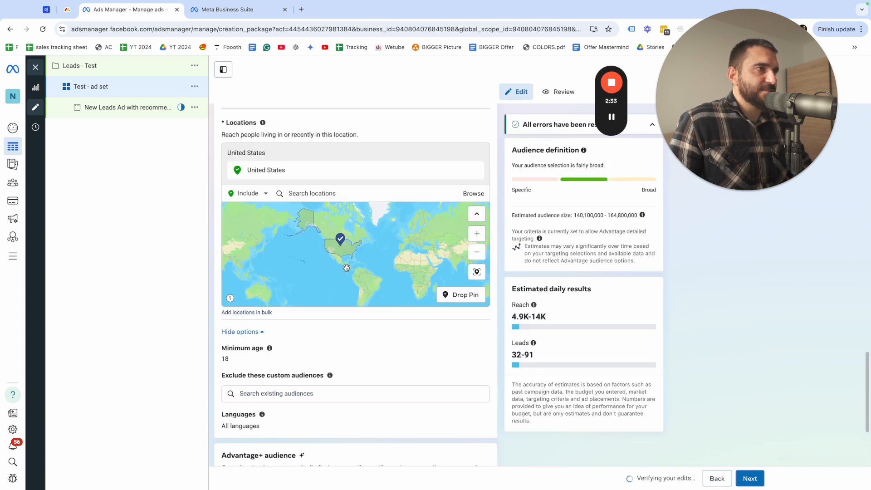
# Limit the ad set's audience languages to English (All) in the audience controls
pyautogui.scroll(-3, 331, 365)
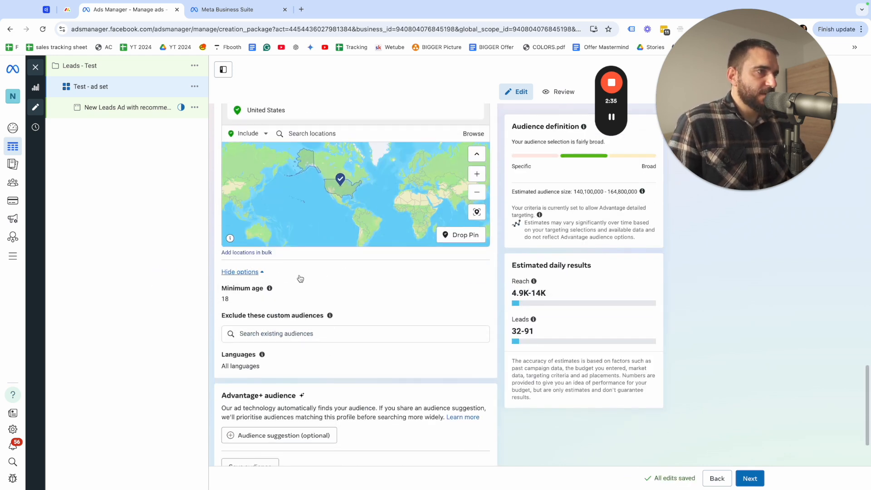
pyautogui.scroll(6, 268, 311)
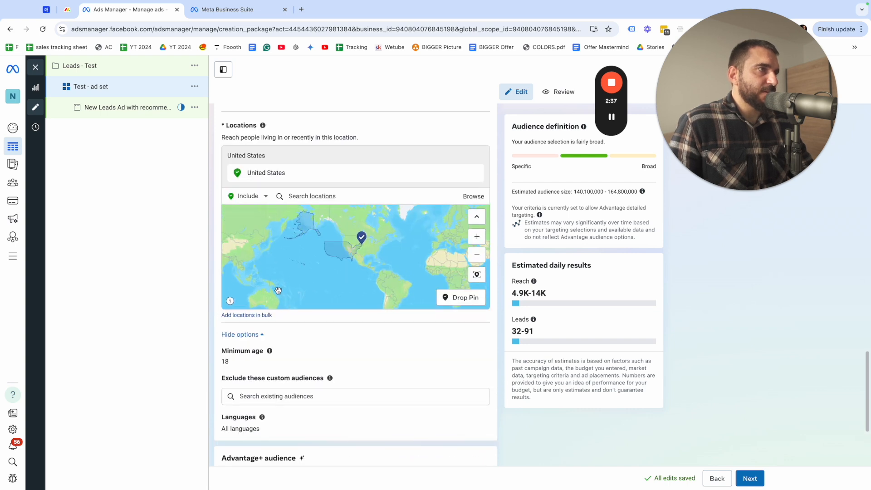
pyautogui.scroll(2, 446, 380)
pyautogui.scroll(-5, 410, 290)
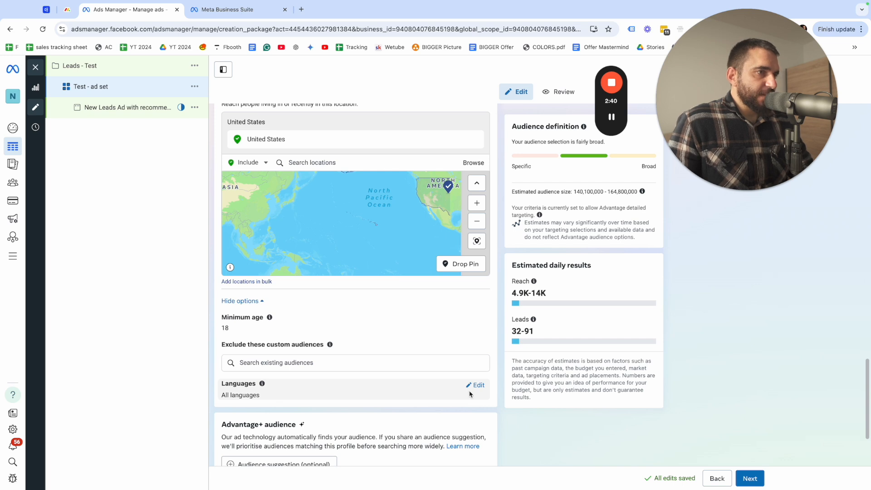
pyautogui.click(475, 384)
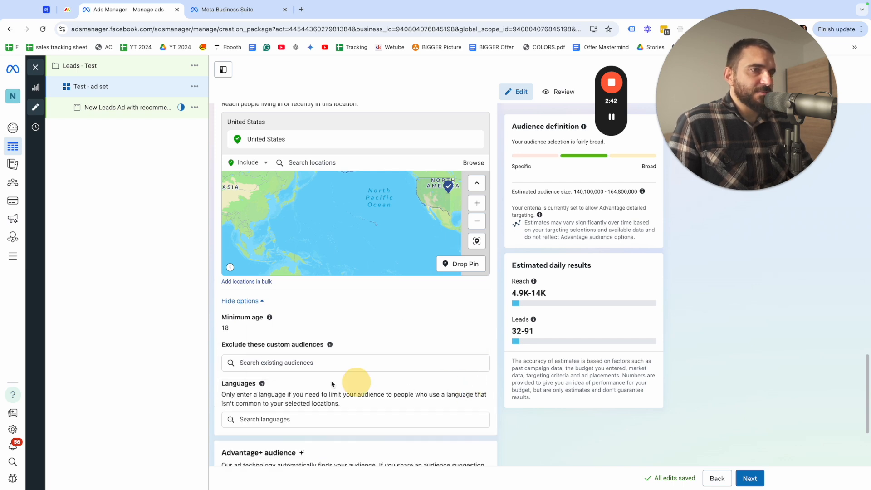
pyautogui.click(278, 419)
pyautogui.write('english')
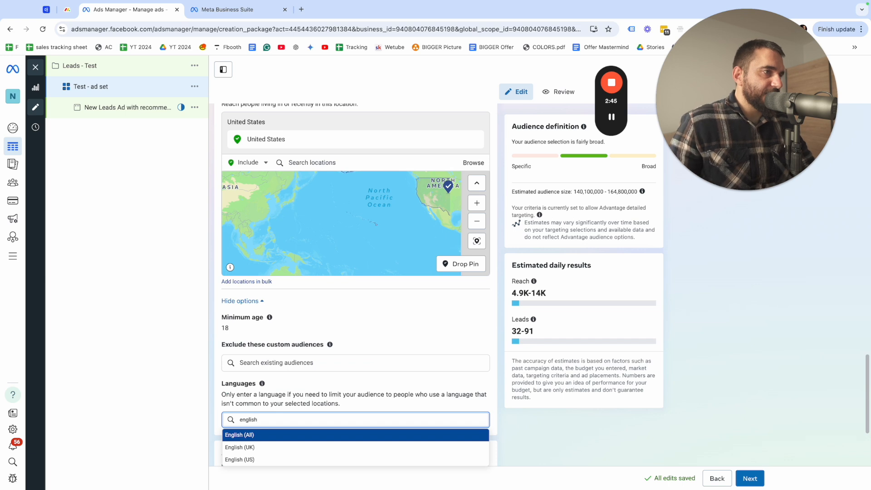
pyautogui.click(261, 435)
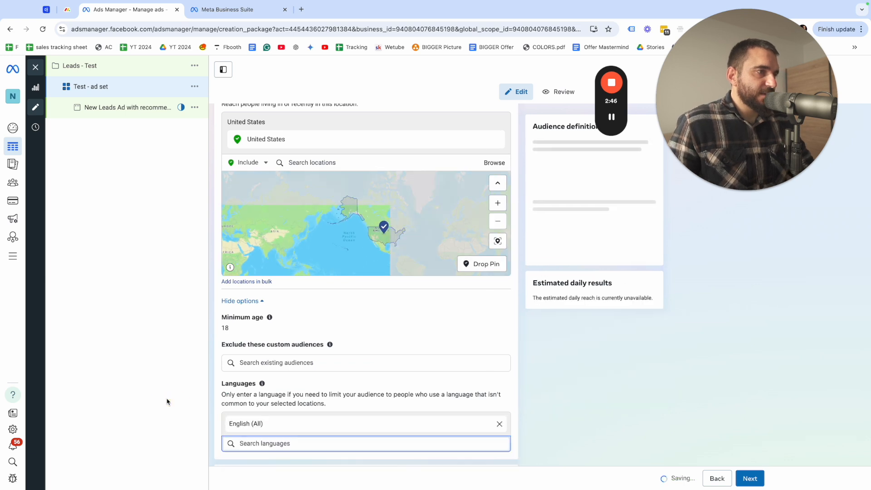
# Open the optional audience suggestion settings for the Advantage+ audience
pyautogui.scroll(-3, 247, 352)
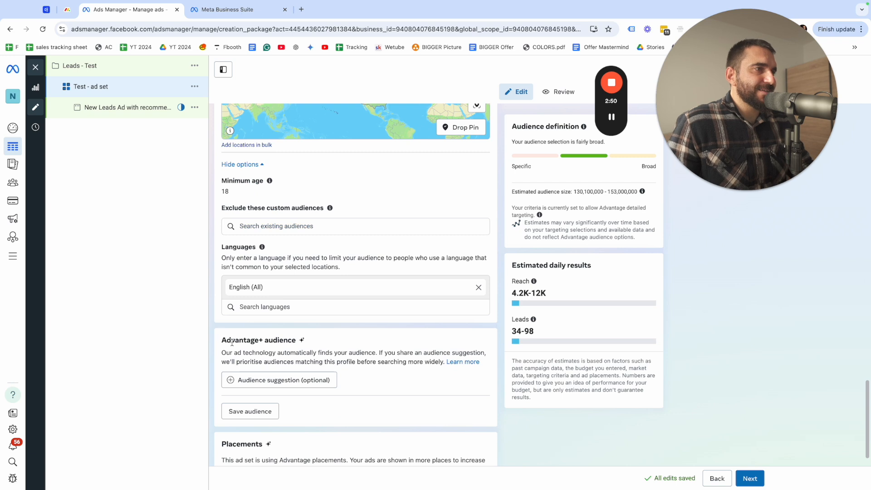
pyautogui.tripleClick(345, 344)
pyautogui.scroll(-1, 290, 349)
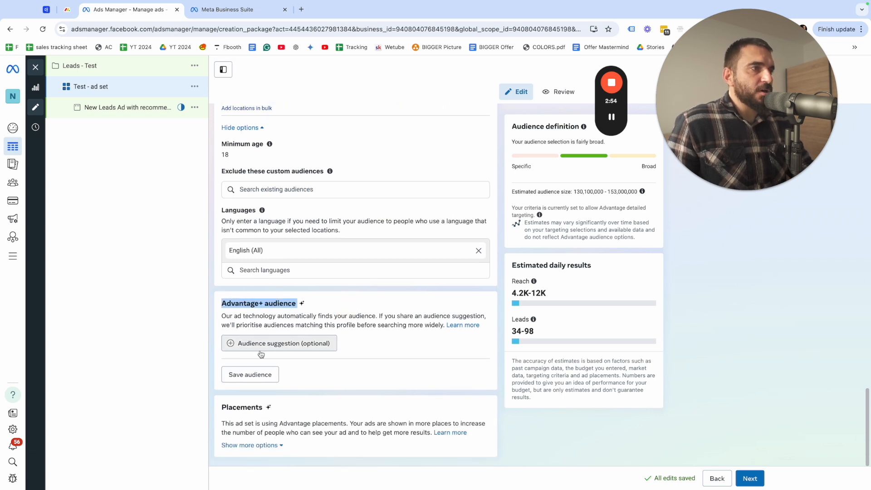
pyautogui.click(298, 363)
pyautogui.click(290, 346)
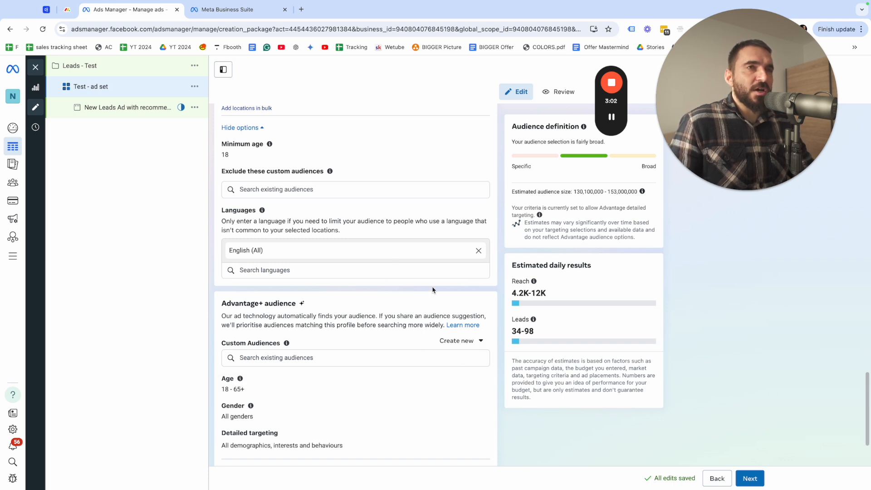
# Suggest an audience of men aged 25 to 60 for the Advantage+ audience
pyautogui.click(475, 379)
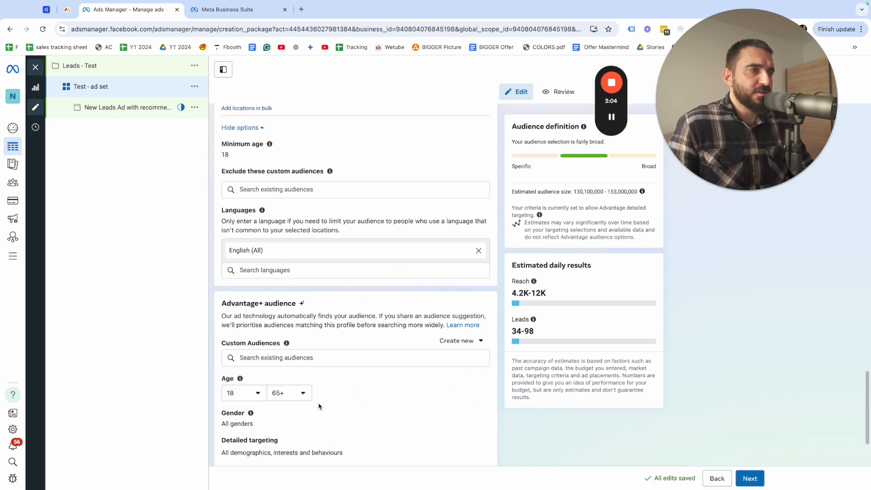
pyautogui.click(475, 413)
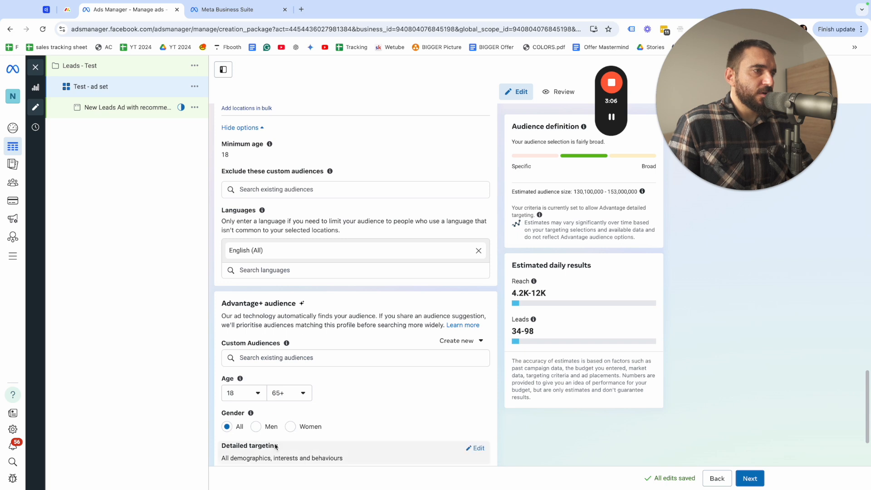
pyautogui.click(272, 428)
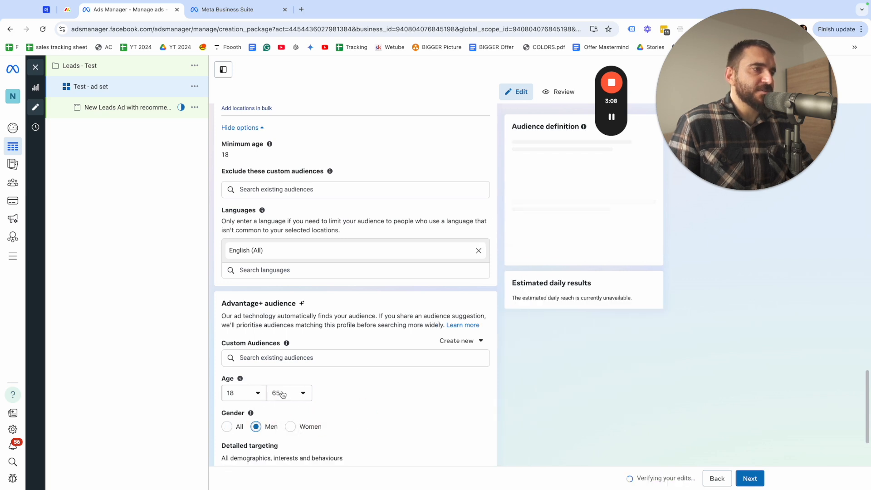
pyautogui.click(250, 393)
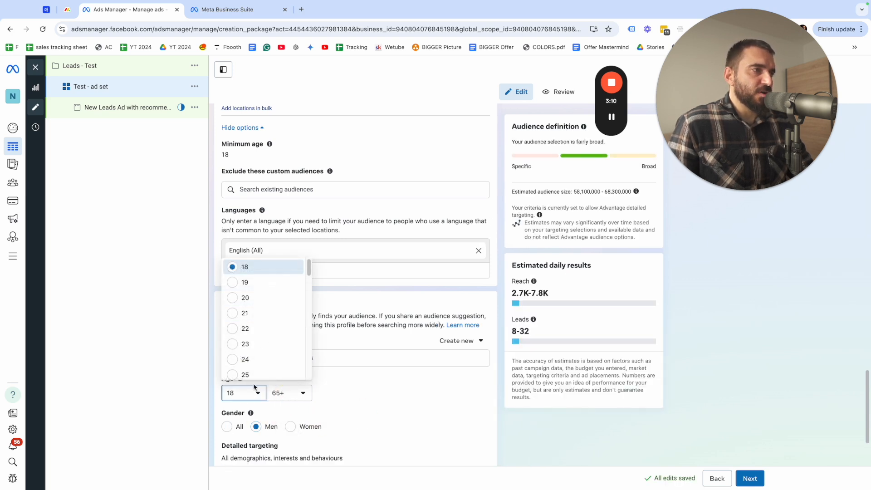
pyautogui.click(250, 375)
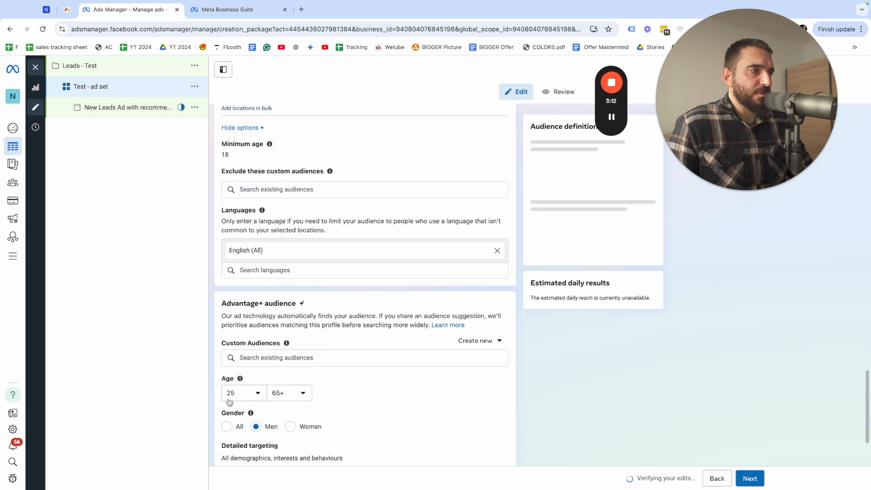
pyautogui.click(294, 394)
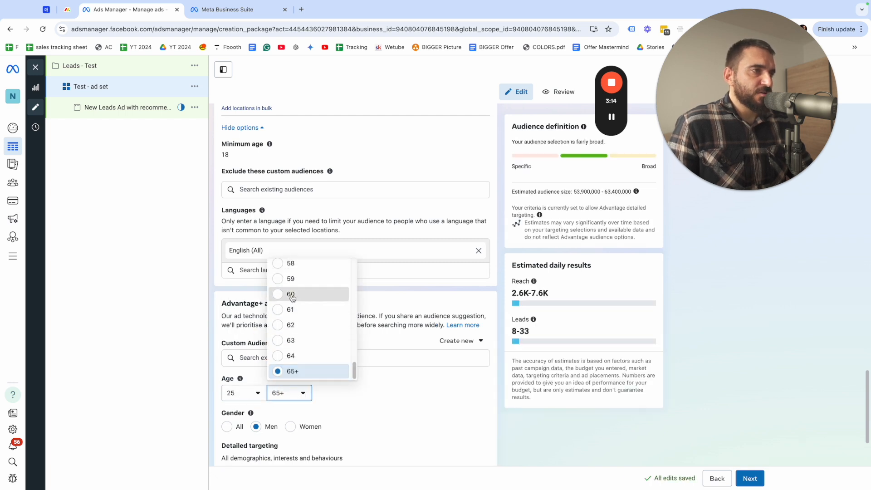
pyautogui.click(291, 295)
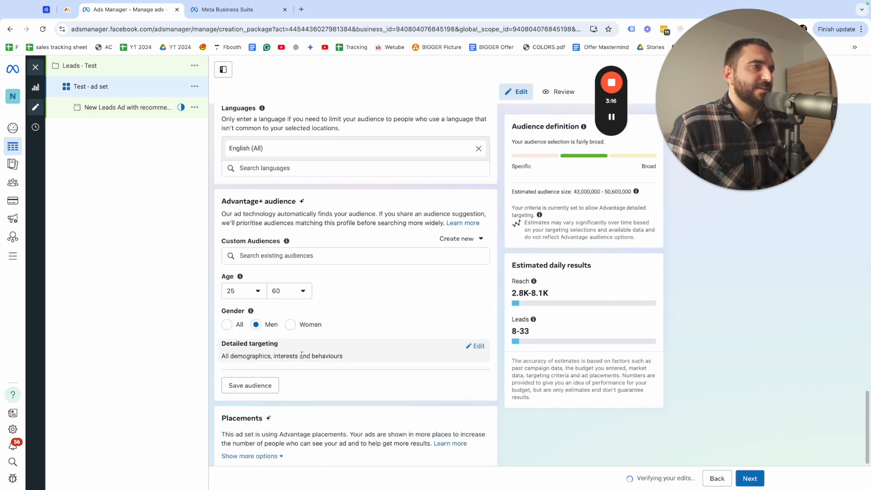
# Add Fishing from the Employers category to the audience's detailed targeting
pyautogui.click(475, 346)
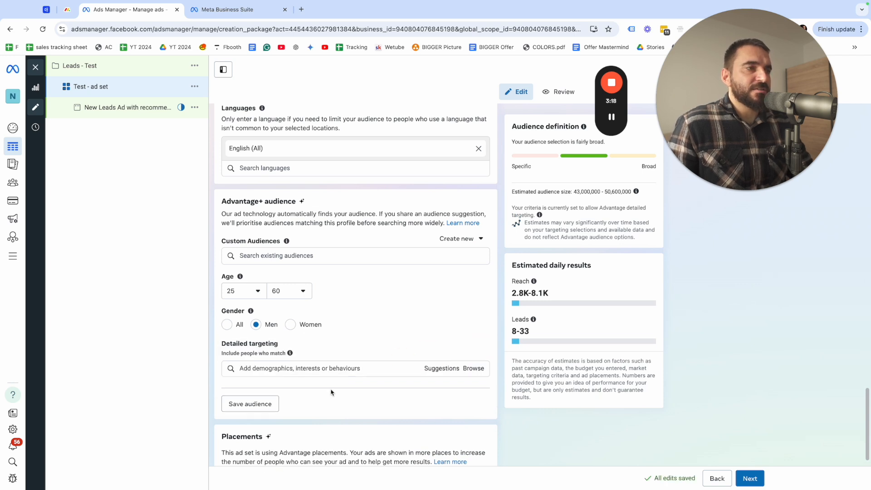
pyautogui.click(265, 370)
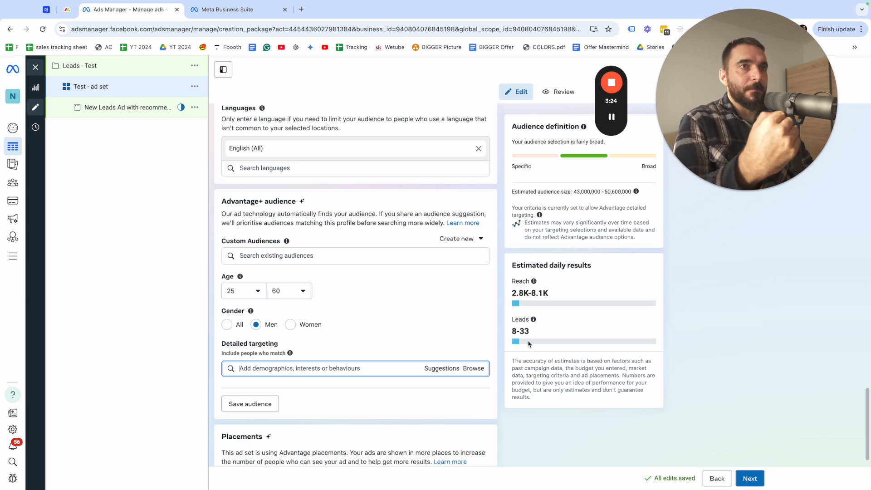
pyautogui.write('fishing')
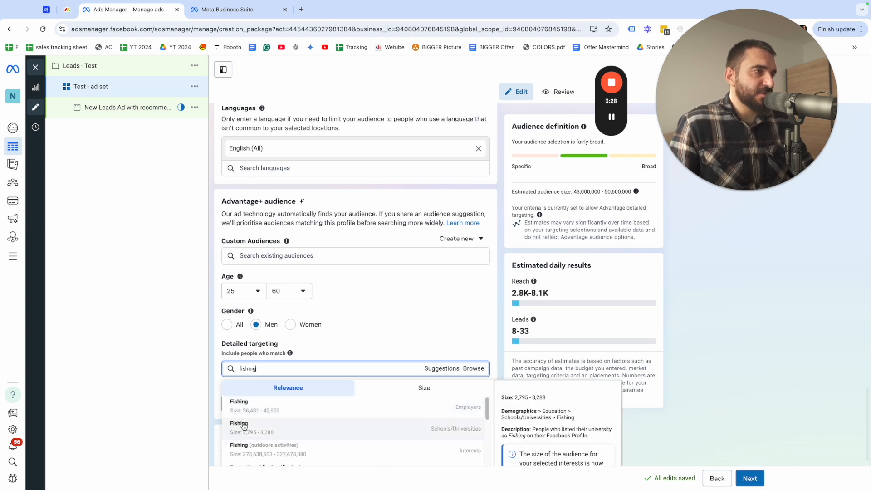
pyautogui.click(242, 406)
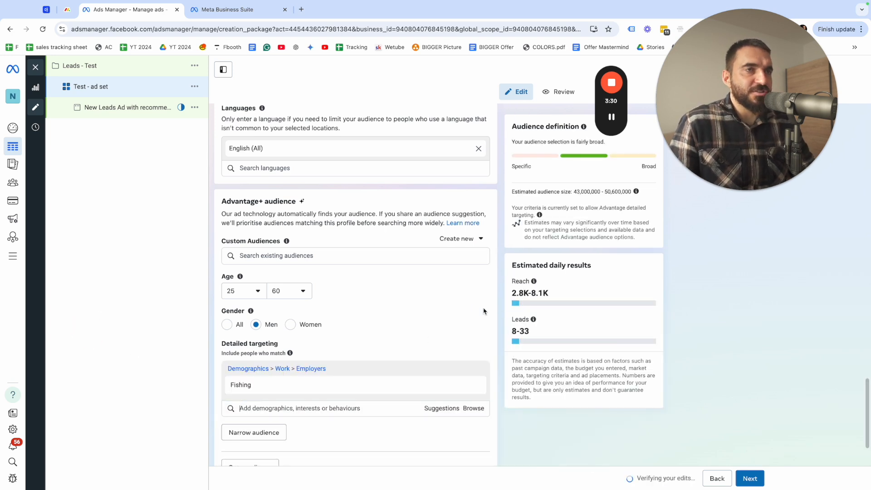
# Expand the additional Placements options and review the brand safety, inventory filter and exclusion settings
pyautogui.scroll(-2, 247, 441)
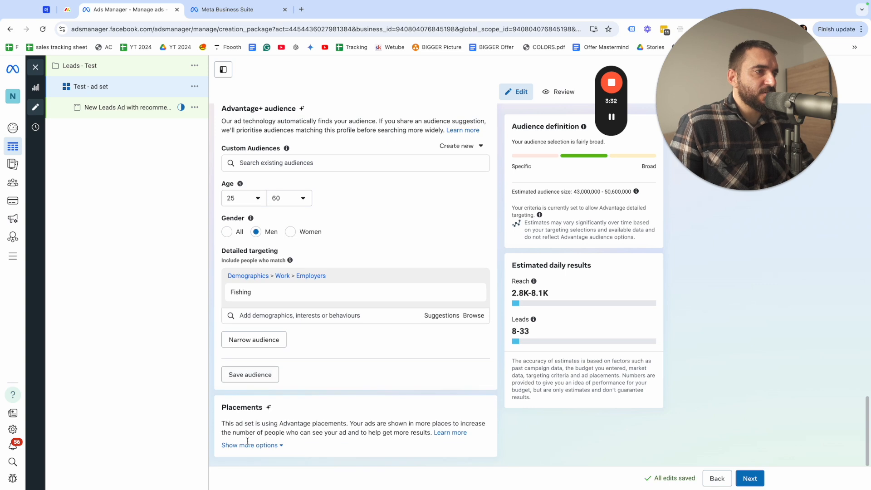
pyautogui.click(272, 446)
pyautogui.scroll(-2, 272, 430)
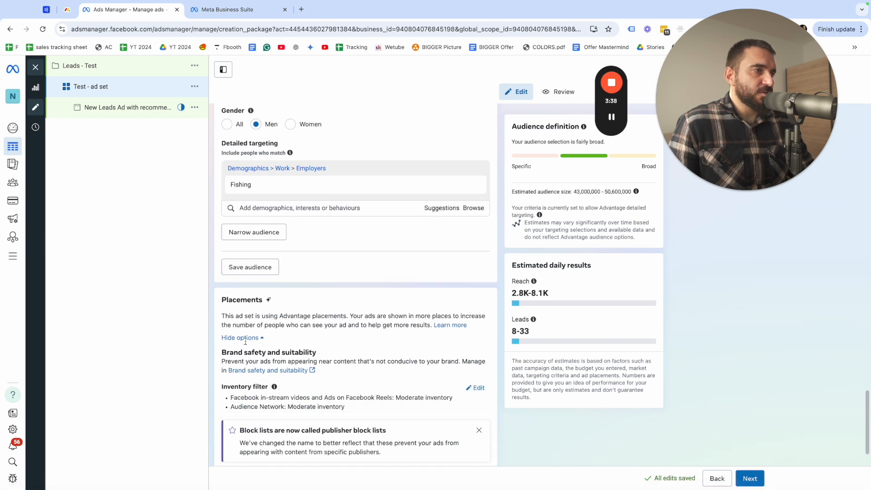
pyautogui.scroll(-2, 279, 351)
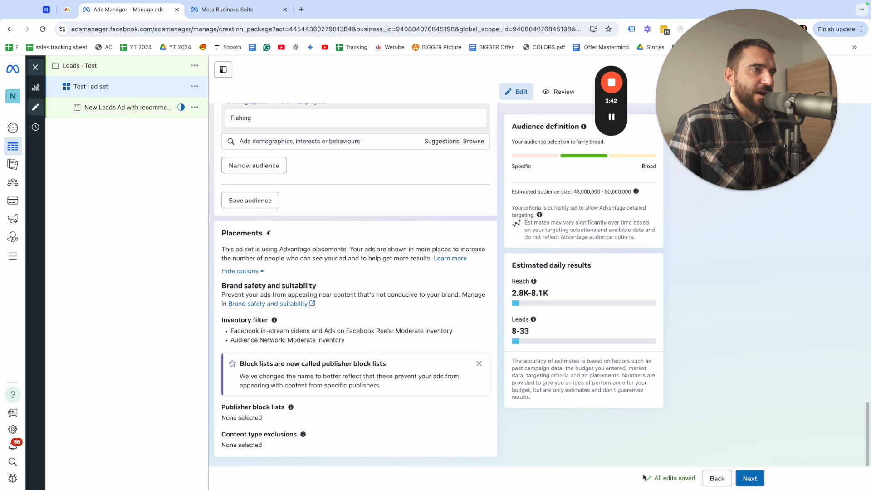
# Continue to the ad level and rename the ad as "test ad #1"
pyautogui.click(753, 478)
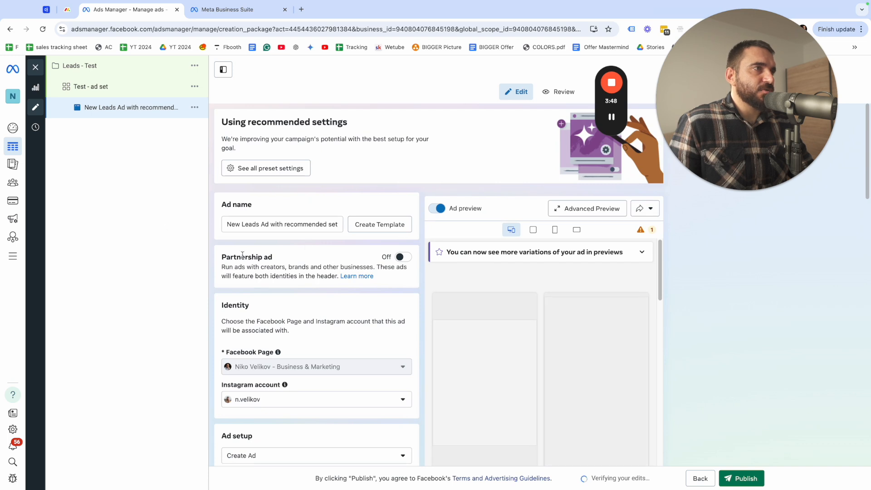
pyautogui.tripleClick(320, 224)
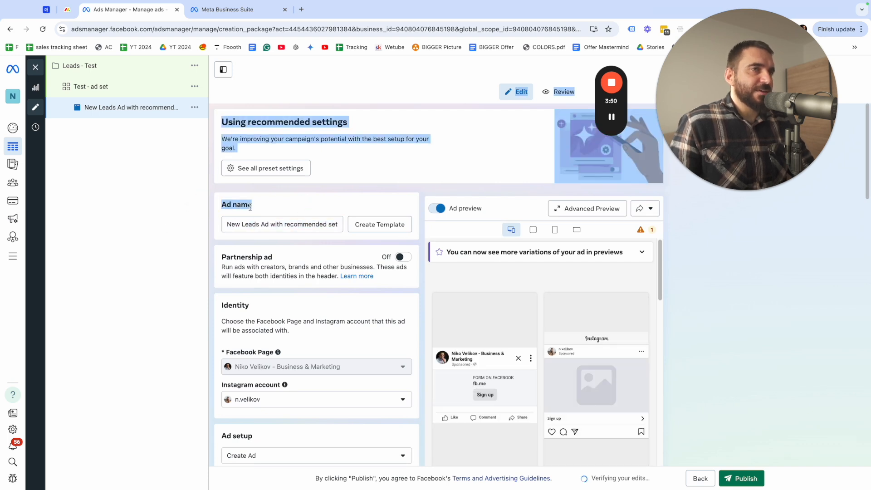
pyautogui.tripleClick(254, 224)
pyautogui.write('test')
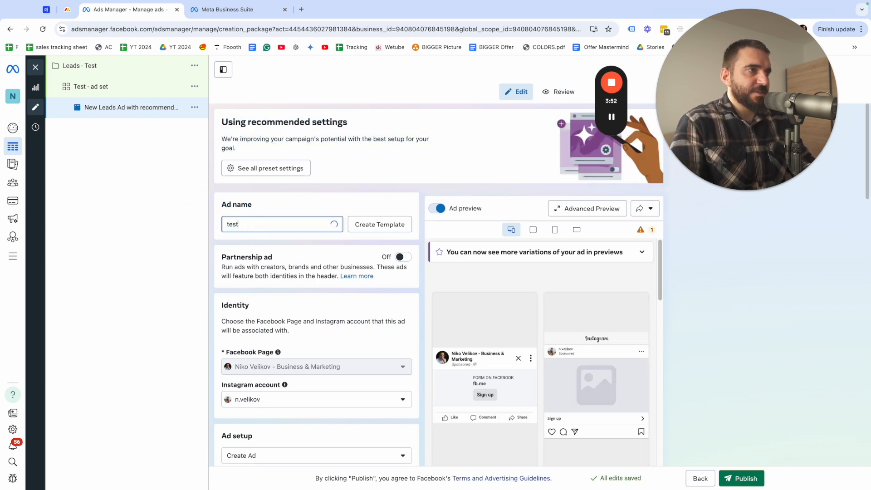
pyautogui.write(' ad #1')
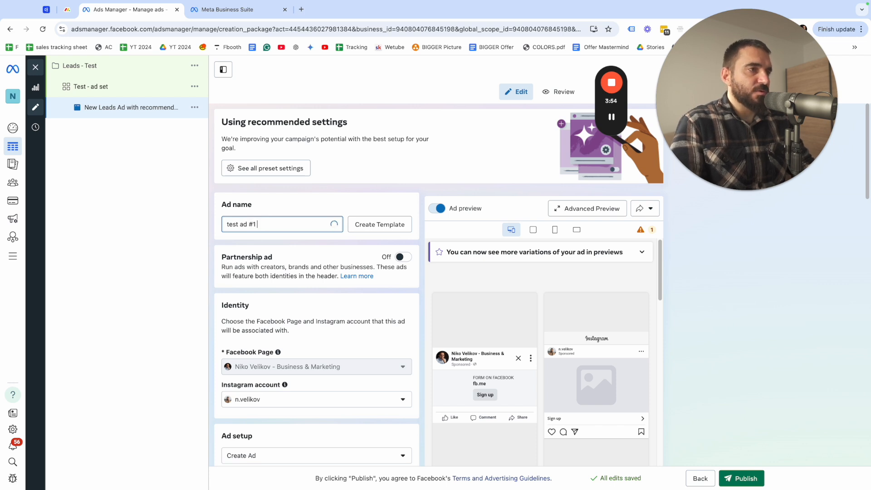
pyautogui.click(249, 344)
pyautogui.moveTo(274, 354); pyautogui.dragTo(226, 352)
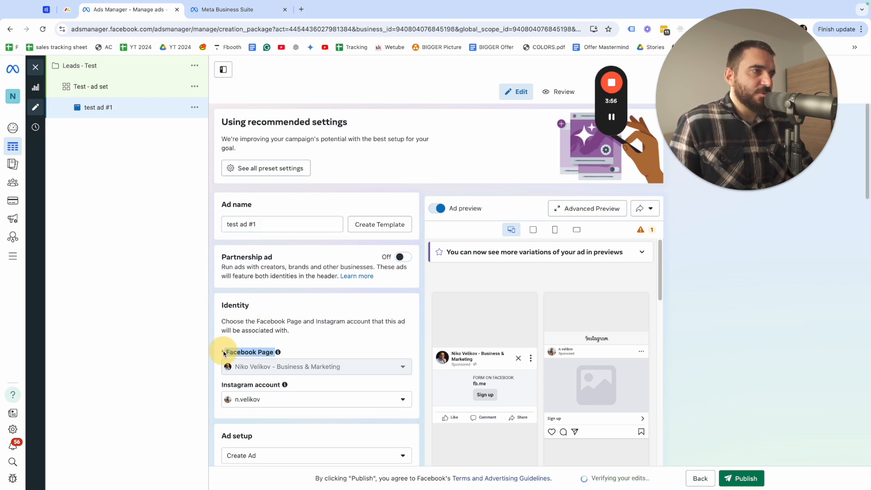
# Check the Facebook Page and Instagram account in the ad's identity and turn off multi-advertiser ads
pyautogui.moveTo(294, 385); pyautogui.dragTo(228, 385)
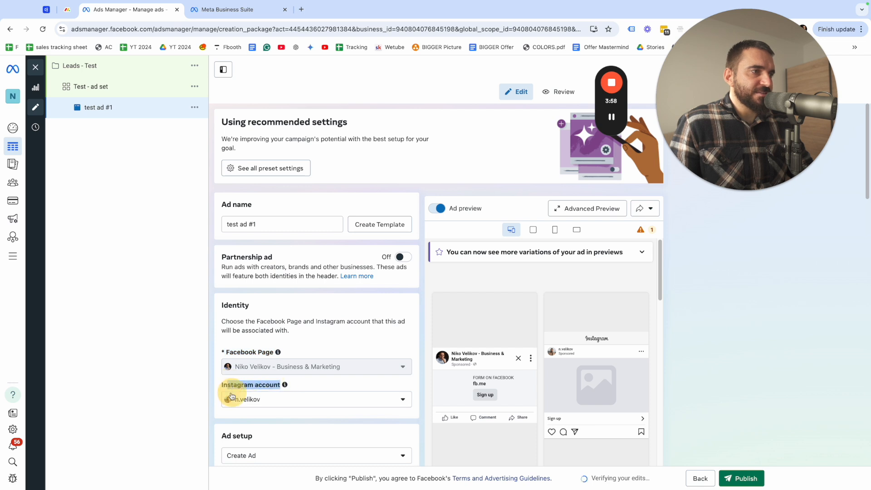
pyautogui.scroll(-2, 268, 434)
pyautogui.click(226, 420)
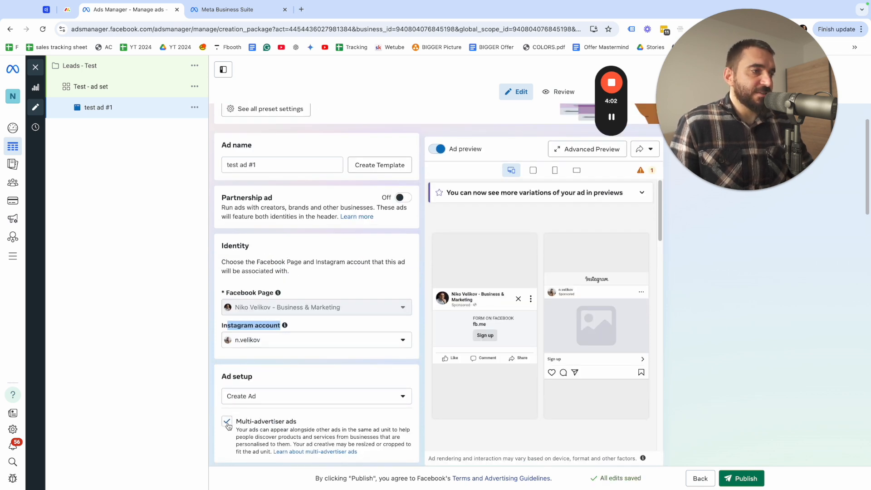
pyautogui.click(226, 421)
# Add the 1280 × 720 "JUST COPY THIS!" account image to the ad creative, keeping the original crop for all placements
pyautogui.scroll(-5, 231, 408)
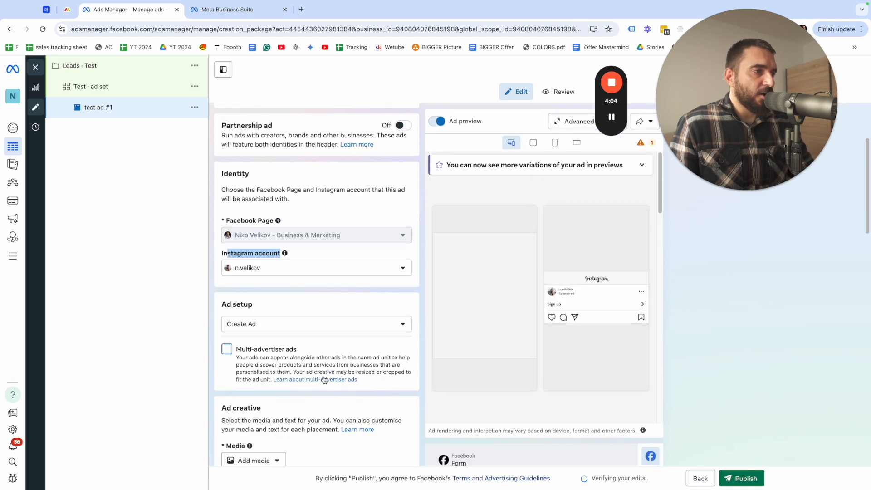
pyautogui.click(246, 316)
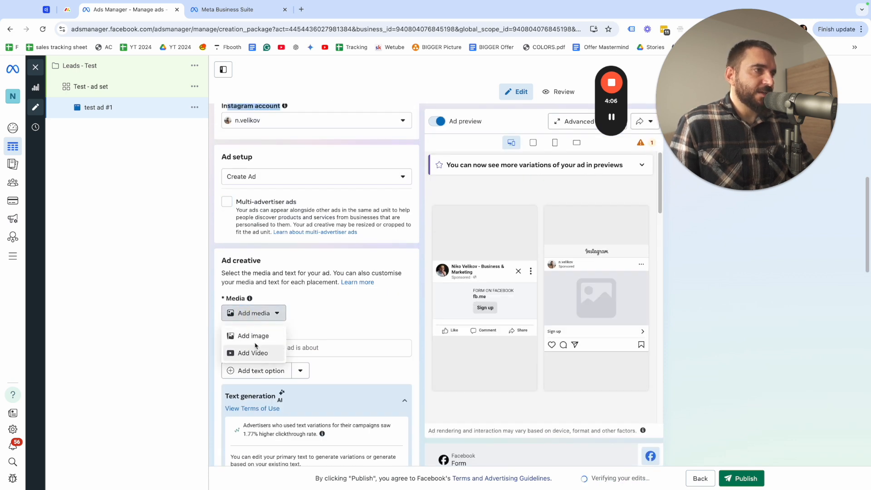
pyautogui.click(257, 340)
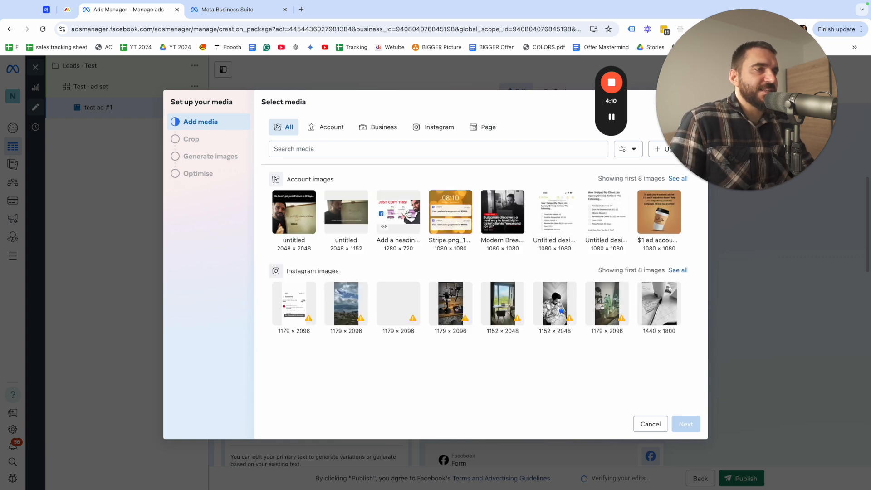
pyautogui.click(399, 212)
pyautogui.click(686, 424)
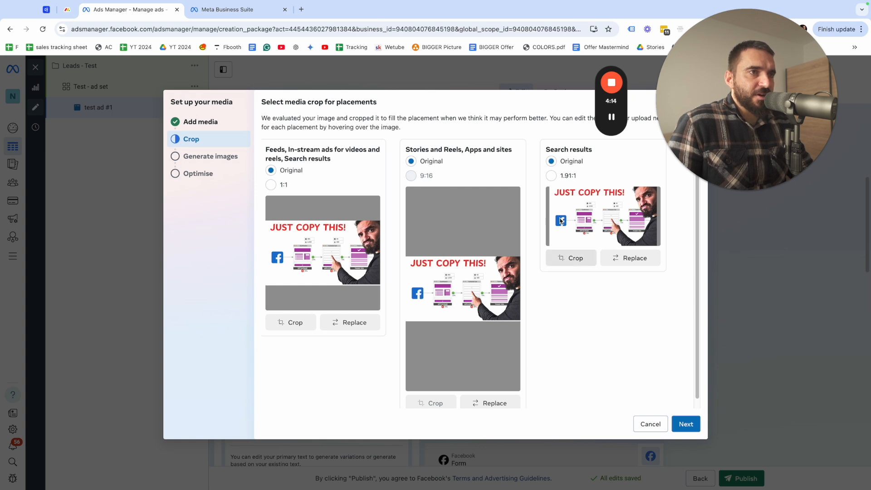
pyautogui.click(686, 426)
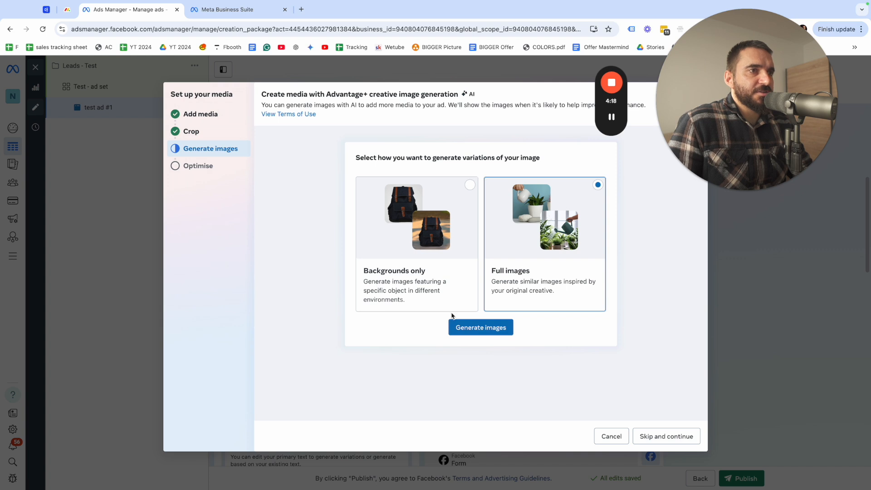
# Skip AI image generation and finish the media setup with the Music enhancement turned off
pyautogui.click(658, 440)
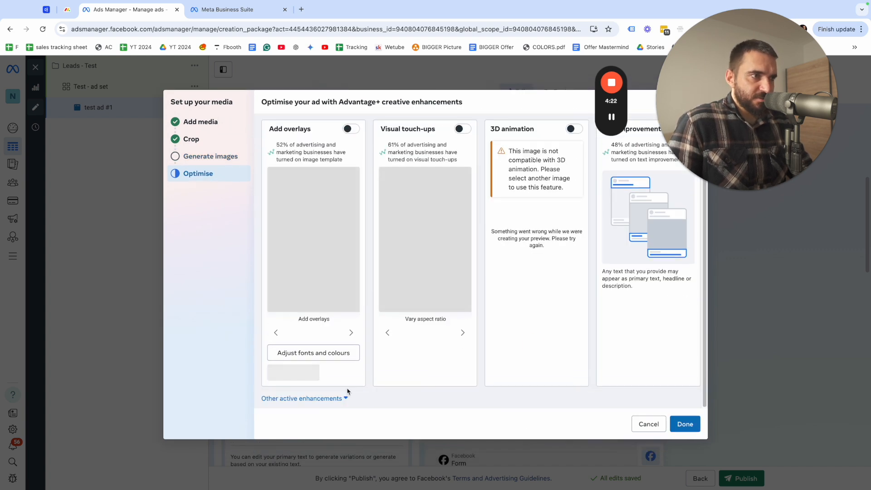
pyautogui.click(324, 399)
pyautogui.scroll(-5, 311, 298)
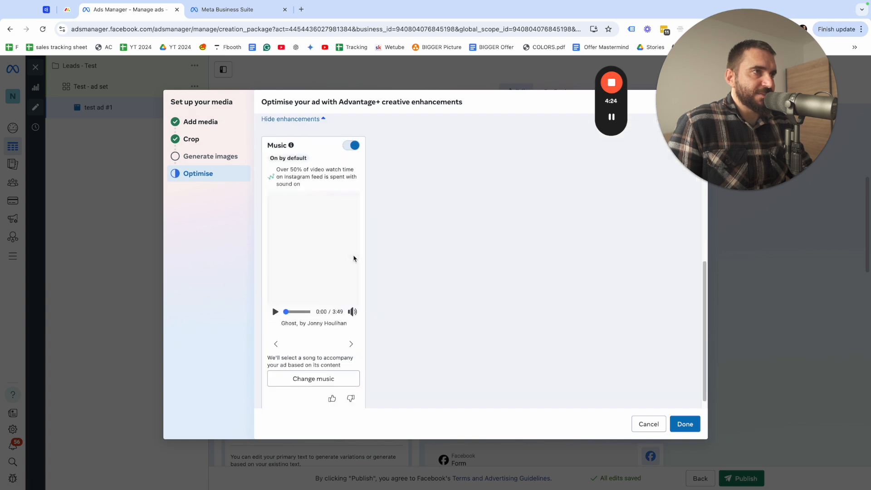
pyautogui.click(351, 136)
pyautogui.click(682, 422)
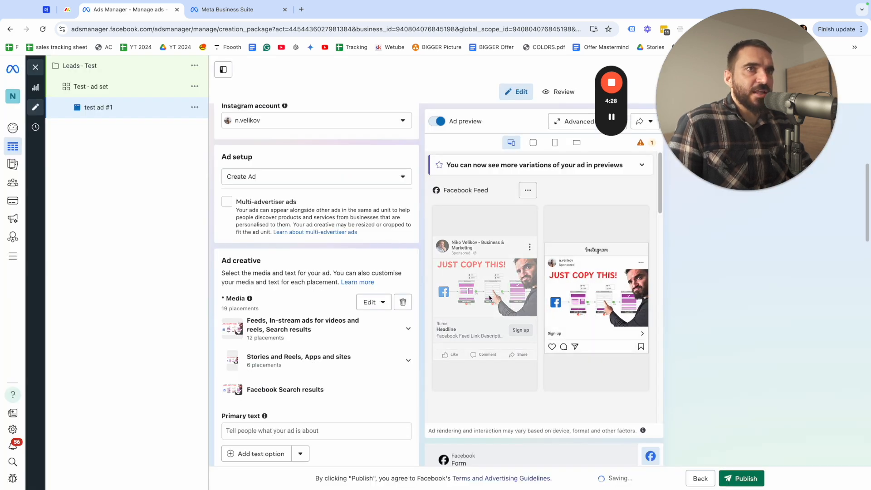
# Set the ad's primary text to "Subscribe to my email list."
pyautogui.scroll(-3, 316, 285)
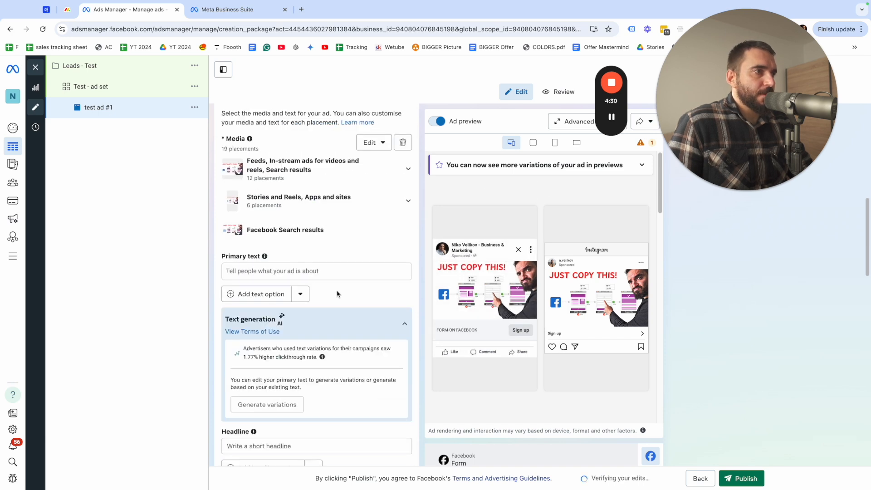
pyautogui.scroll(-3, 336, 294)
pyautogui.scroll(2, 336, 296)
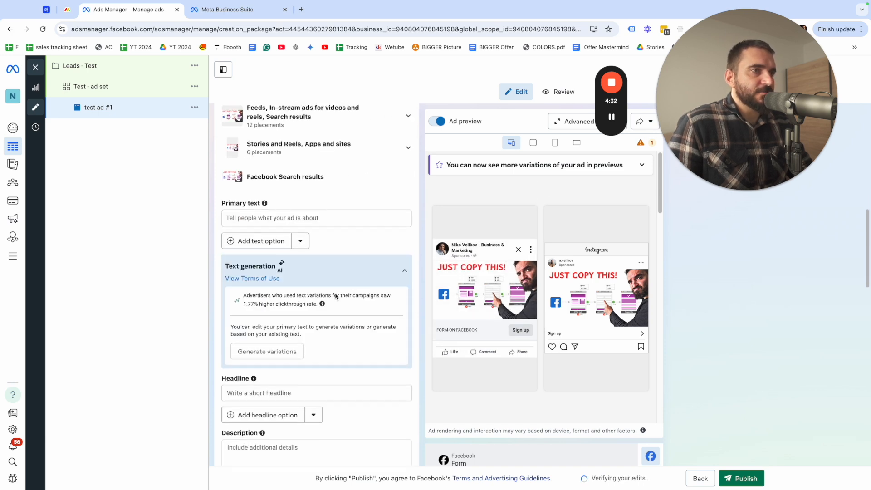
pyautogui.click(263, 220)
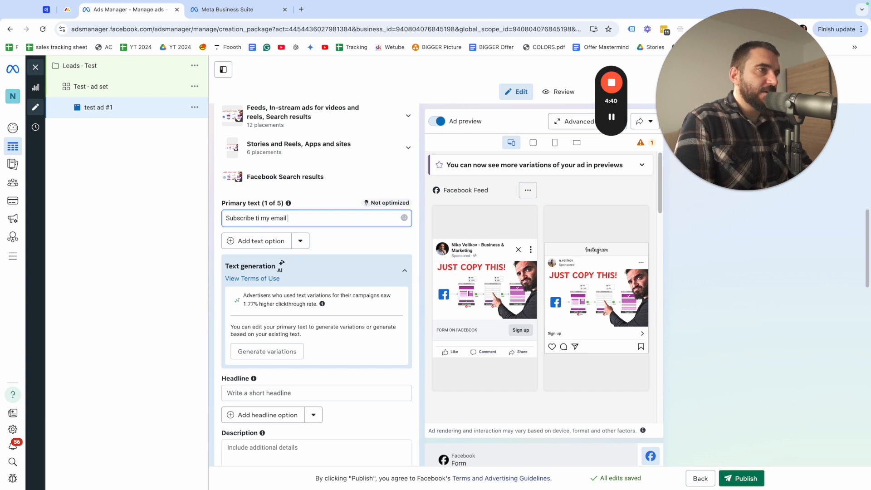
pyautogui.press('BackSpace')
pyautogui.press('BackSpace')
pyautogui.press('BackSpace')
pyautogui.press('BackSpace')
pyautogui.press('BackSpace')
pyautogui.press('BackSpace')
pyautogui.press('BackSpace')
pyautogui.press('BackSpace')
pyautogui.press('BackSpace')
pyautogui.press('BackSpace')
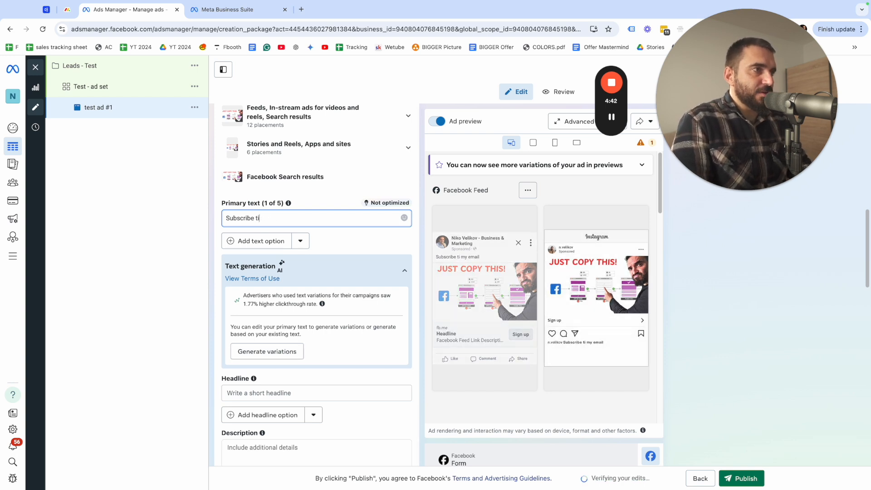
pyautogui.write('o my email list.')
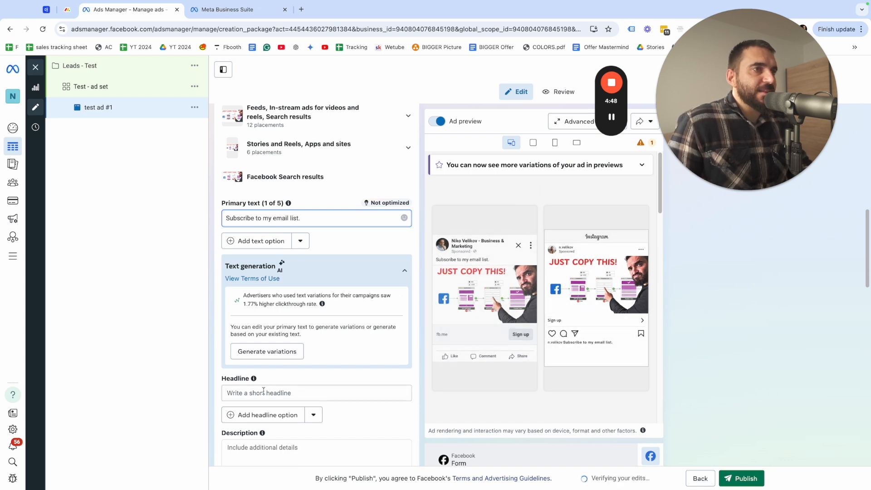
# Generate variations of the primary text and set the ad's headline to "Tips on ads"
pyautogui.click(267, 351)
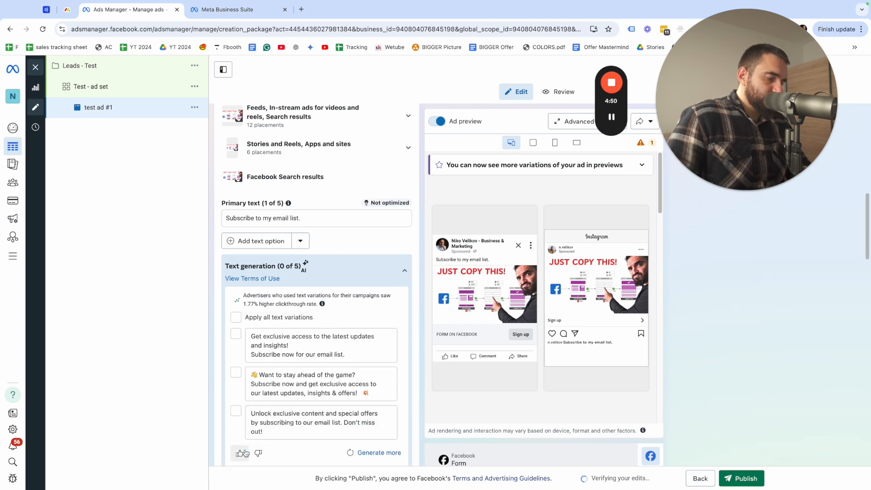
pyautogui.scroll(-2, 243, 452)
pyautogui.click(245, 461)
pyautogui.write('Tips on ads')
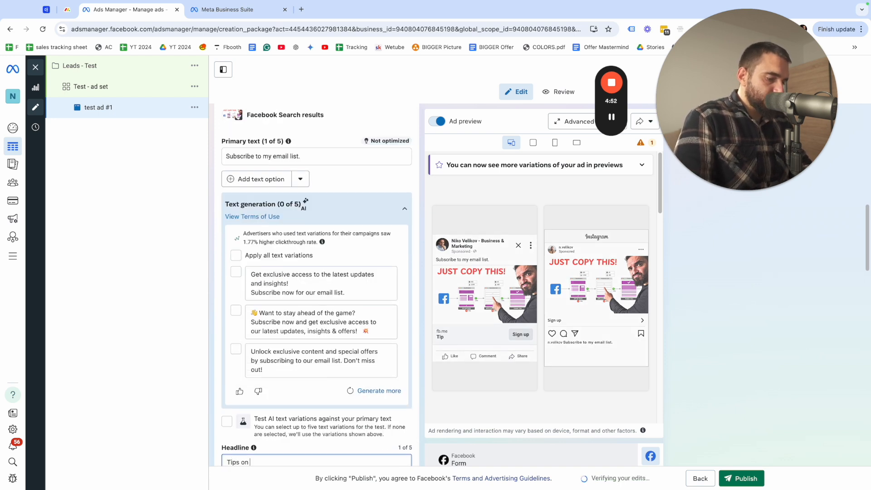
# Fill in the ad's description with "Join today"
pyautogui.scroll(-1, 265, 368)
pyautogui.scroll(-8, 266, 368)
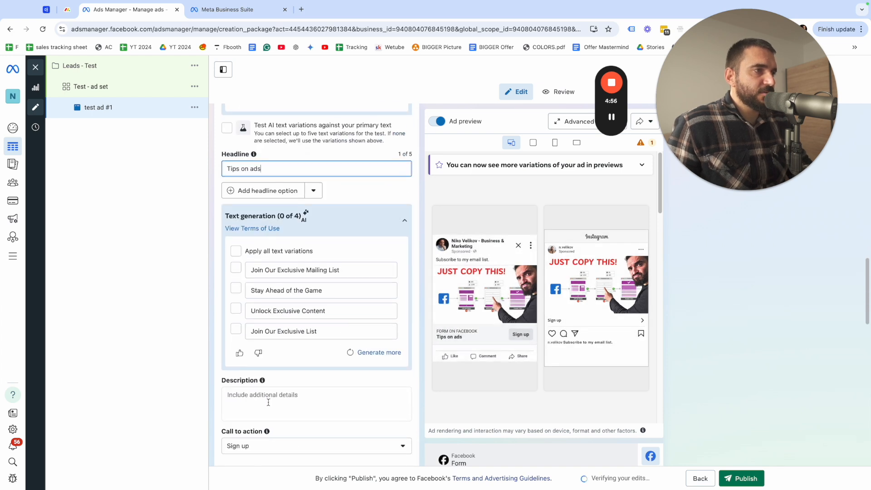
pyautogui.click(268, 402)
pyautogui.write('Join to')
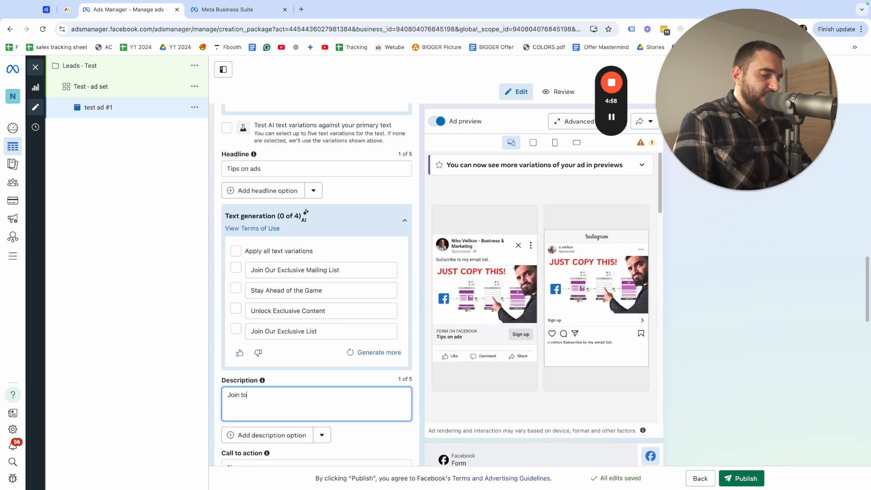
pyautogui.write('day')
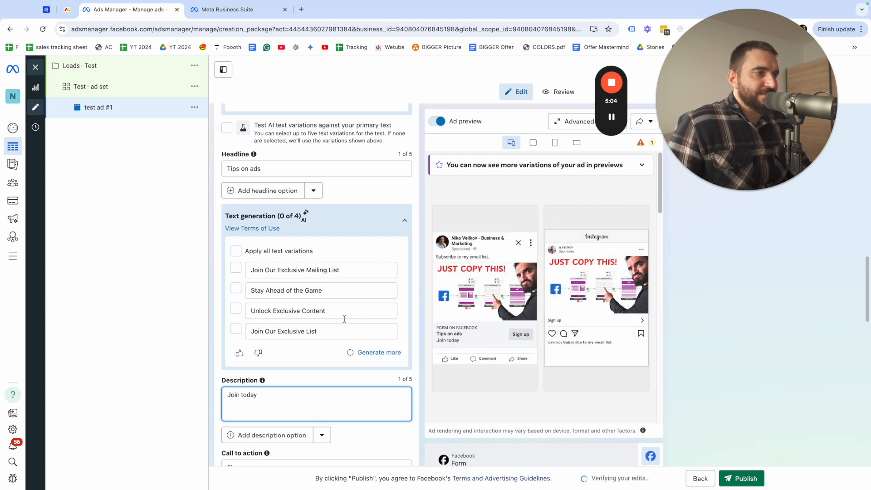
# Change the ad's call to action to Subscribe
pyautogui.scroll(-2, 467, 282)
pyautogui.scroll(-1, 380, 436)
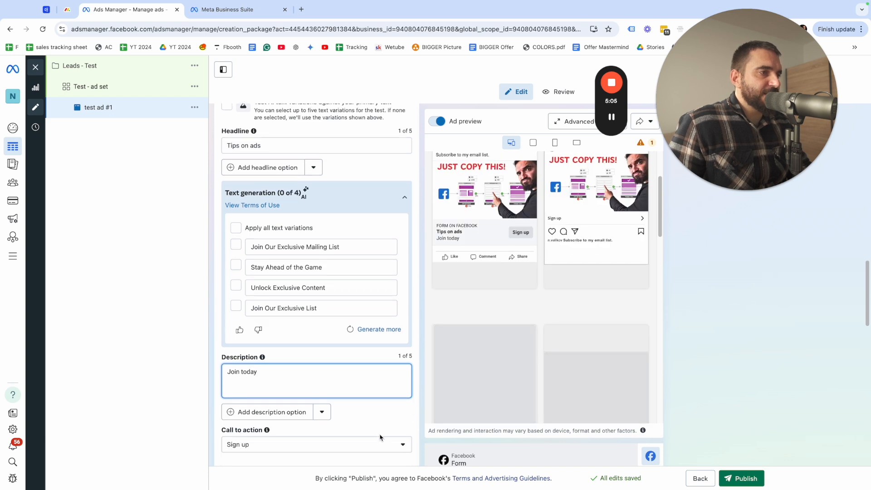
pyautogui.click(260, 442)
pyautogui.click(361, 209)
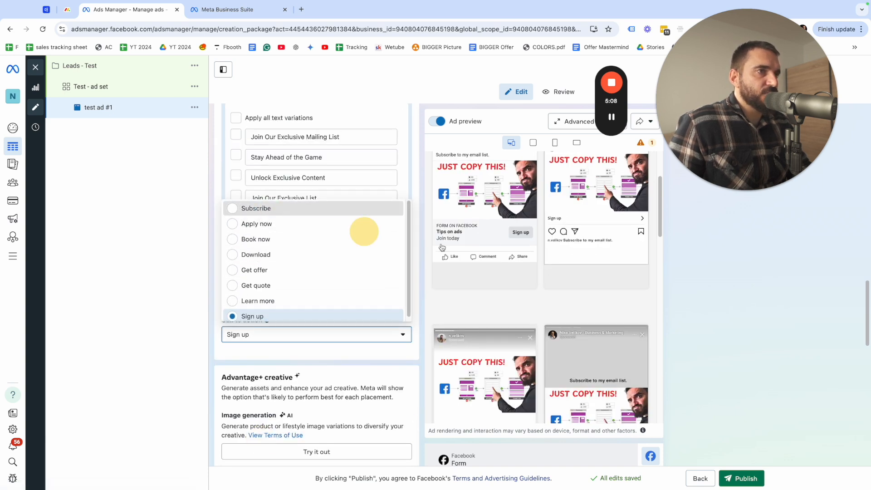
# Turn off the Relevant comments and brightness adjustment enhancements in Advantage+ creative and save the changes
pyautogui.scroll(-1, 340, 391)
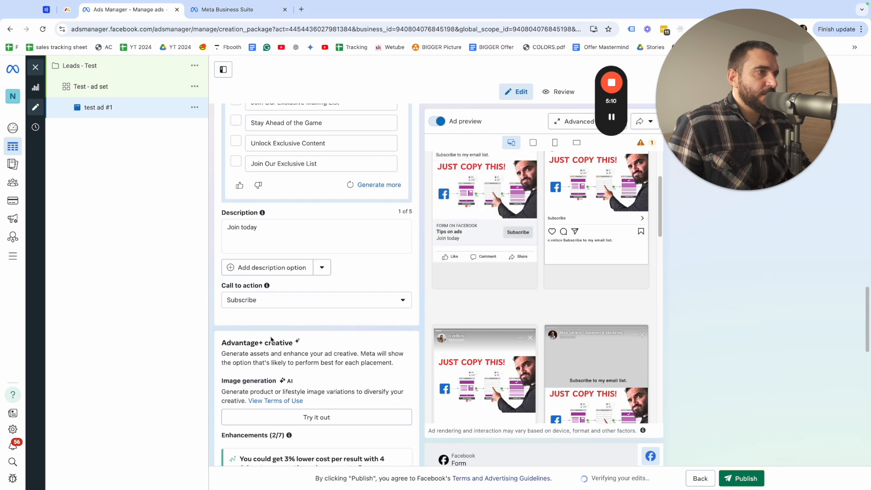
pyautogui.moveTo(240, 340); pyautogui.dragTo(327, 344)
pyautogui.scroll(-5, 328, 349)
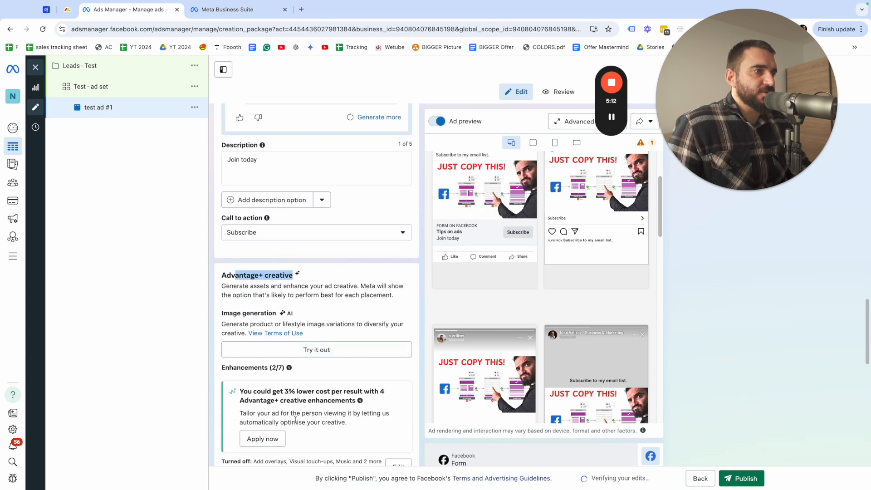
pyautogui.click(398, 364)
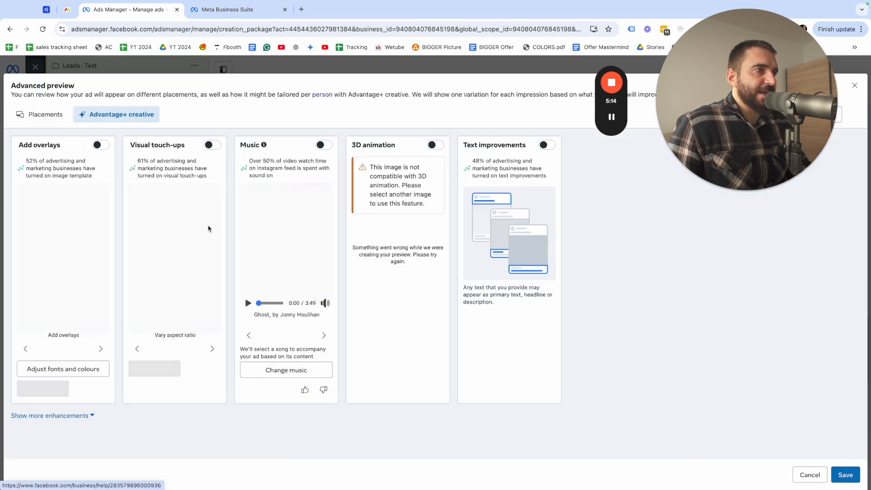
pyautogui.click(50, 415)
pyautogui.scroll(-2, 200, 382)
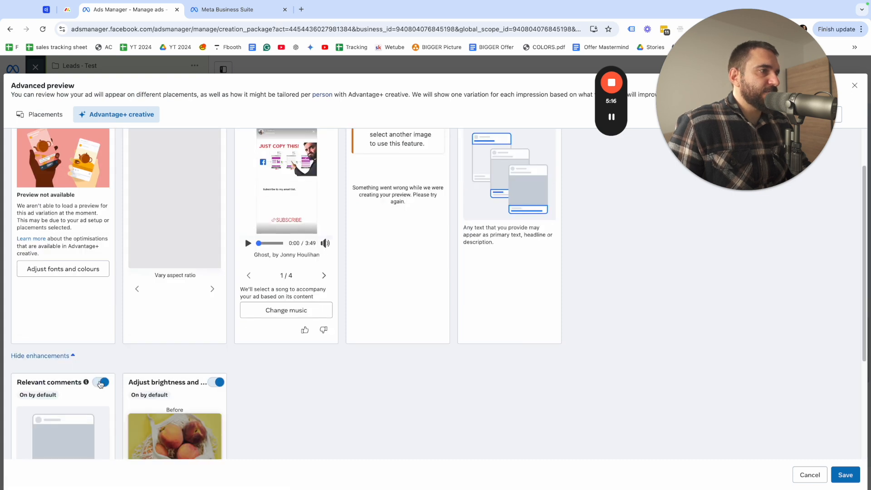
pyautogui.click(106, 382)
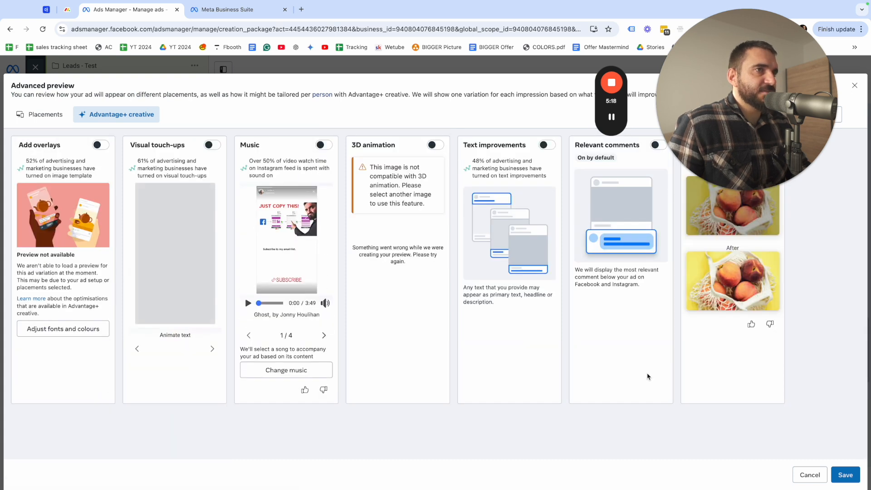
pyautogui.click(843, 473)
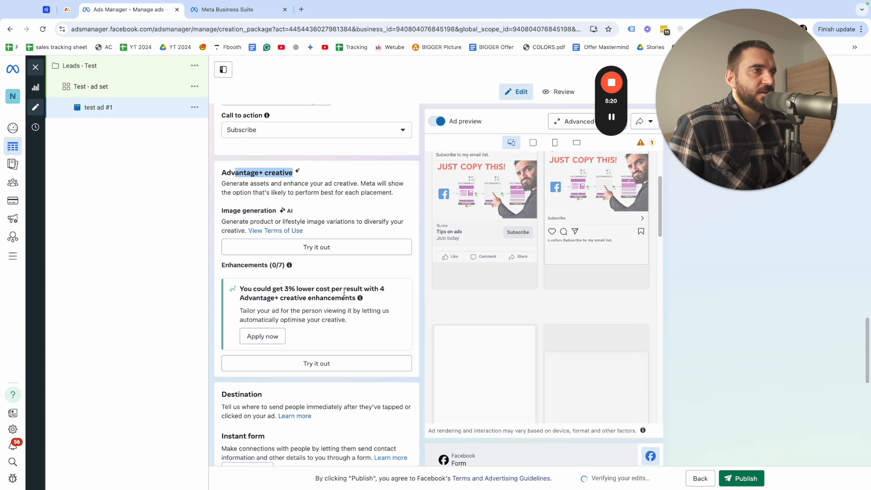
# Start a new instant form for the ad's destination and name it "test - form"
pyautogui.scroll(-2, 324, 290)
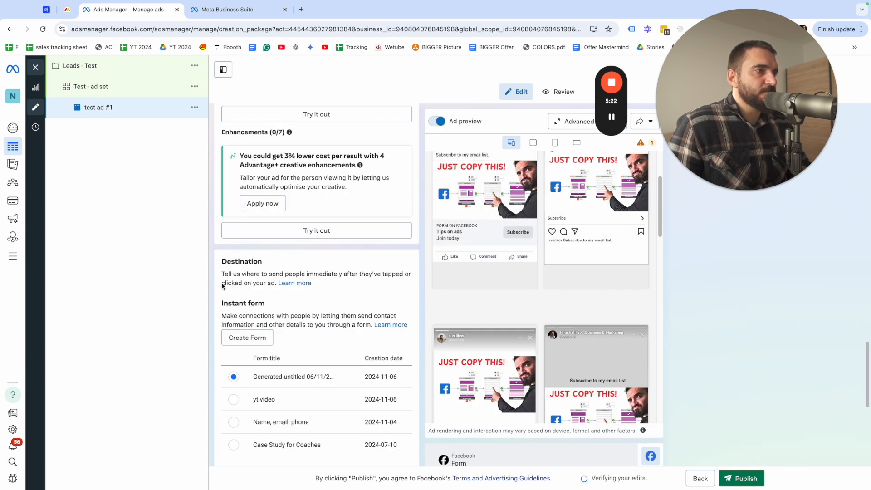
pyautogui.moveTo(227, 262); pyautogui.dragTo(313, 274)
pyautogui.click(260, 311)
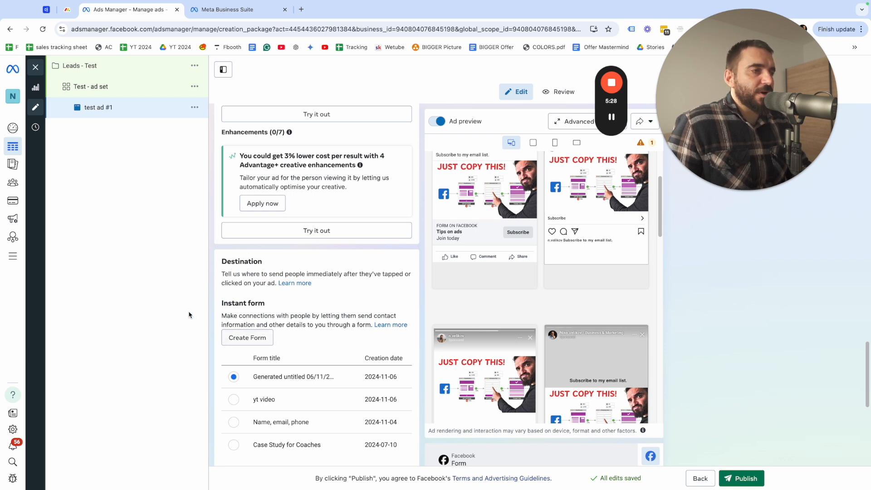
pyautogui.click(268, 345)
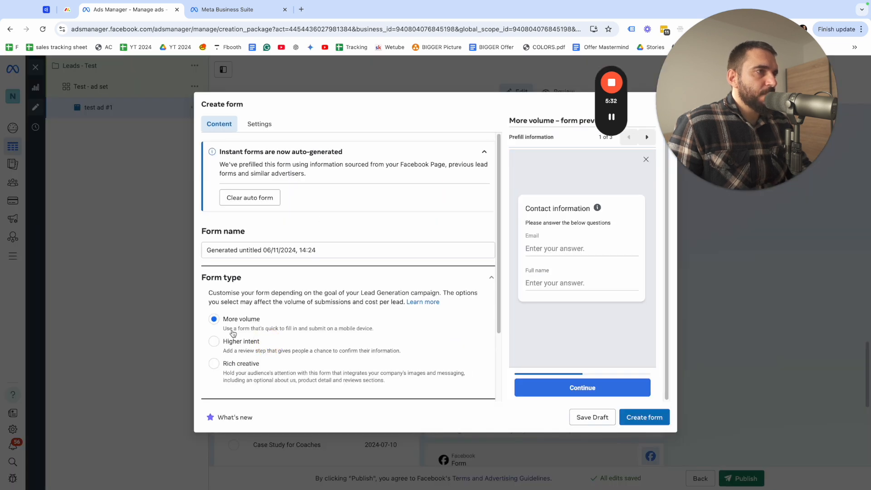
pyautogui.tripleClick(247, 250)
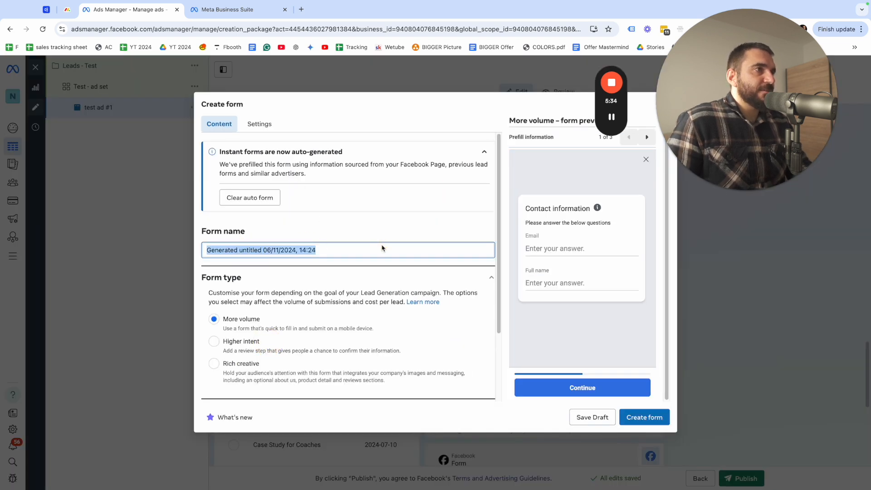
pyautogui.press('BackSpace')
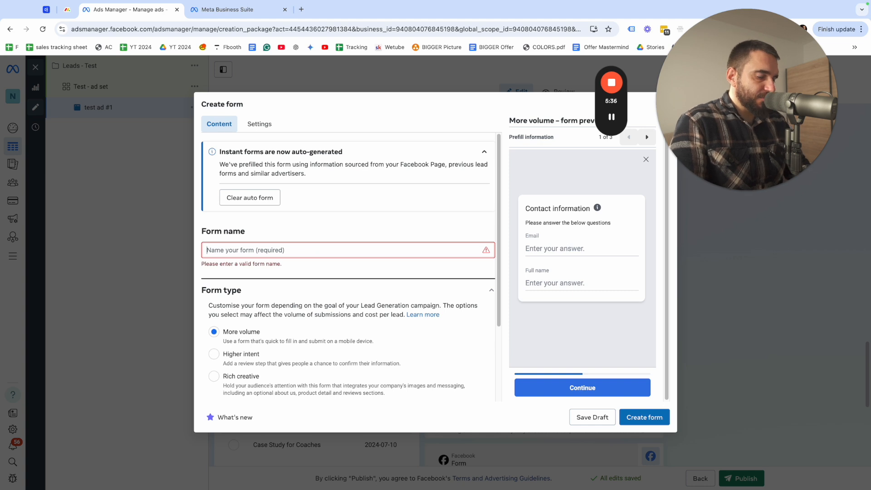
pyautogui.write('tes')
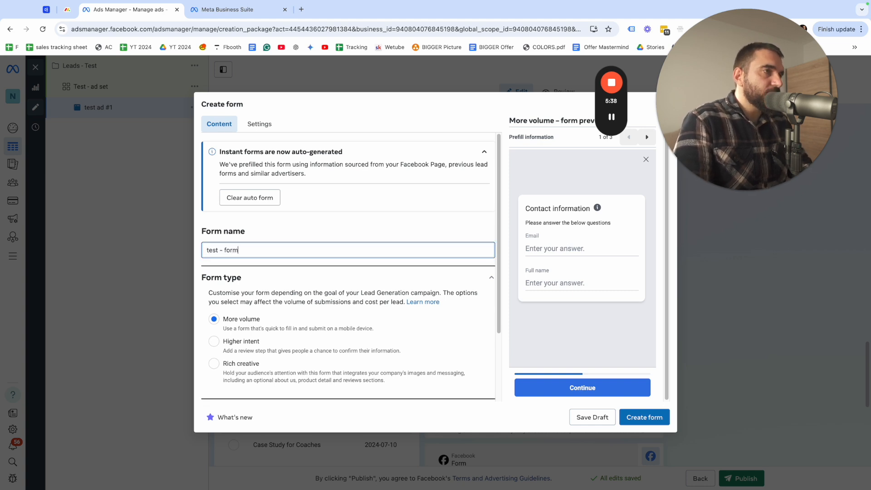
pyautogui.write('t - form')
# Review the form's settings, covering form configuration, field names and tracking parameters, without keeping any tracking parameter
pyautogui.click(259, 124)
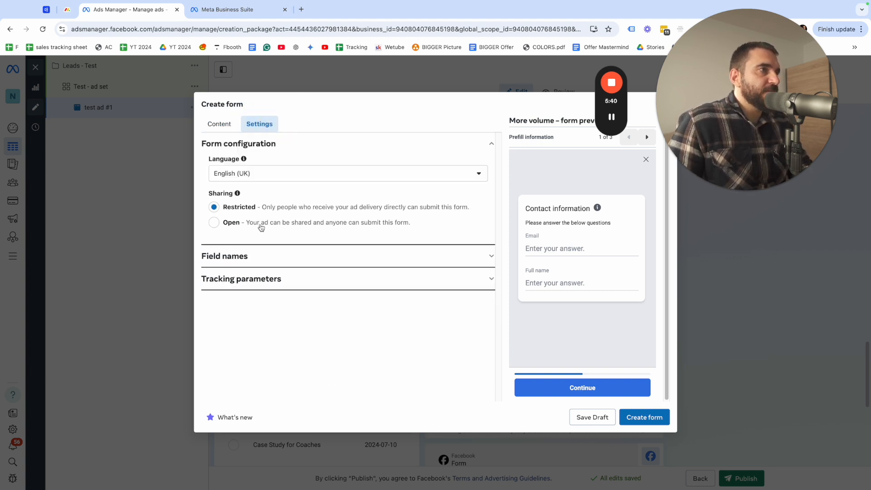
pyautogui.click(455, 261)
pyautogui.click(292, 277)
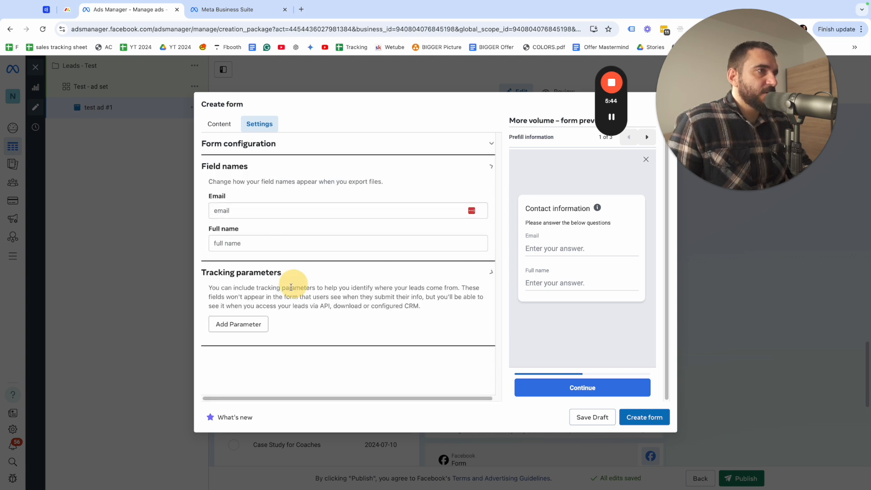
pyautogui.click(245, 243)
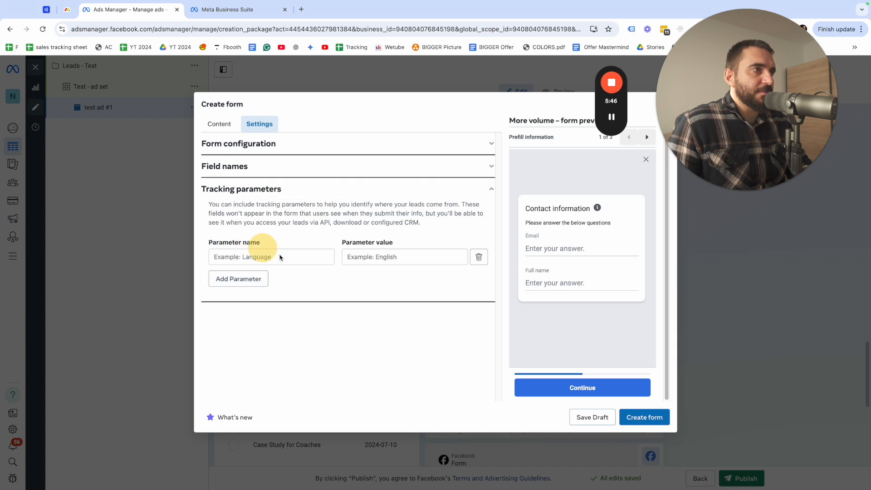
pyautogui.click(477, 262)
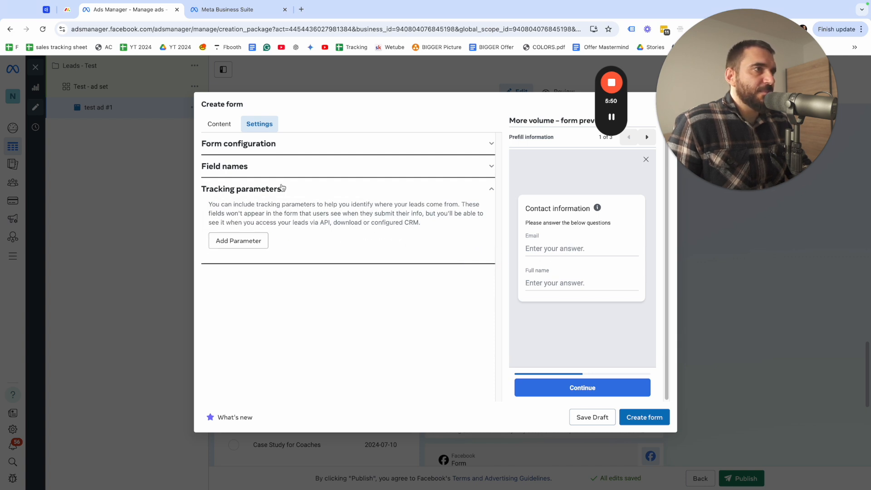
pyautogui.click(274, 171)
pyautogui.click(226, 207)
pyautogui.click(251, 243)
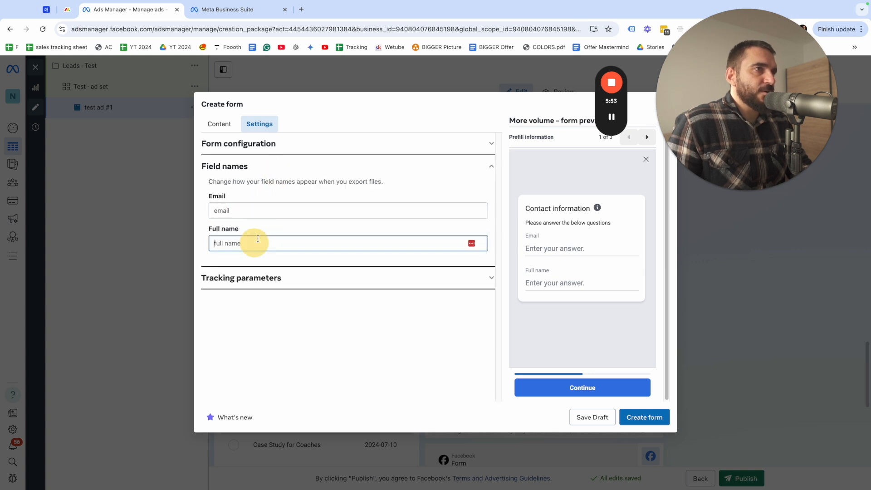
# Return to the form's content and turn on the intro's background image, using the image from the ad
pyautogui.click(222, 125)
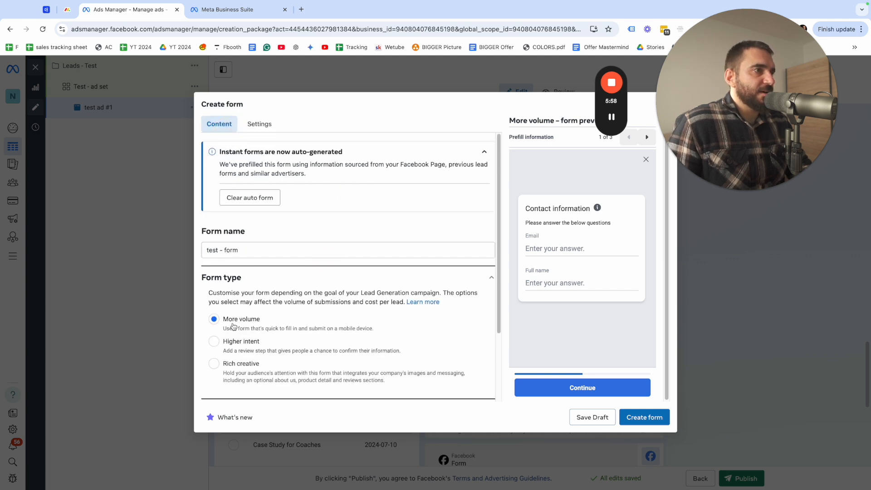
pyautogui.scroll(-3, 282, 322)
pyautogui.click(260, 345)
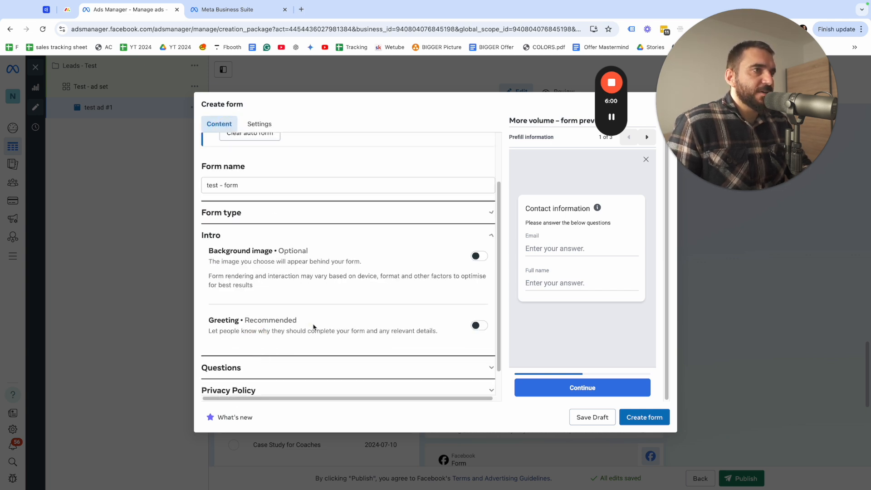
pyautogui.click(479, 256)
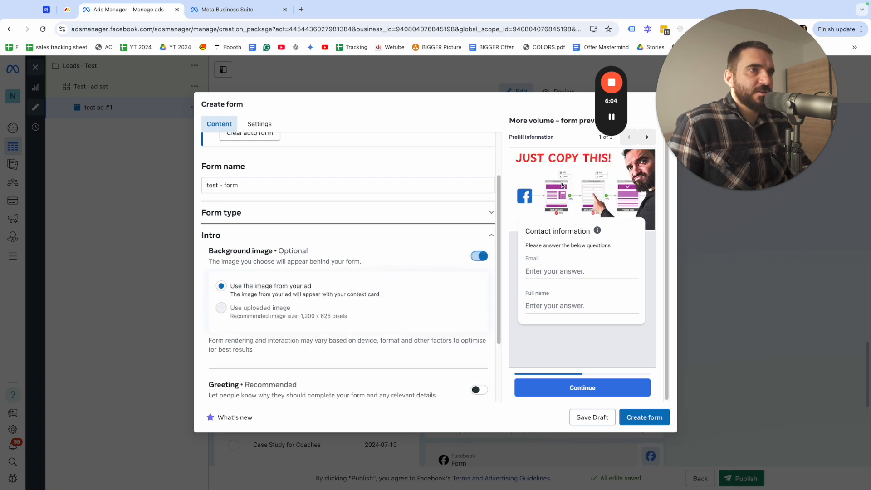
pyautogui.scroll(-2, 317, 313)
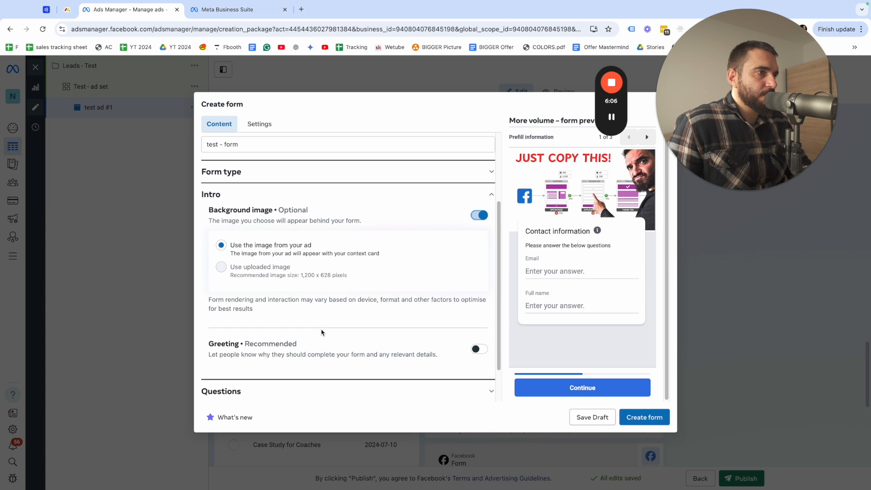
pyautogui.click(484, 349)
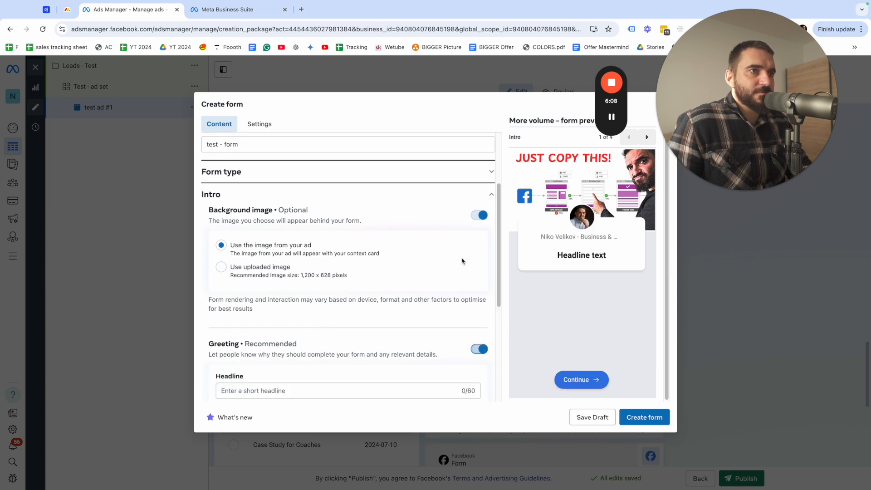
pyautogui.scroll(-2, 321, 317)
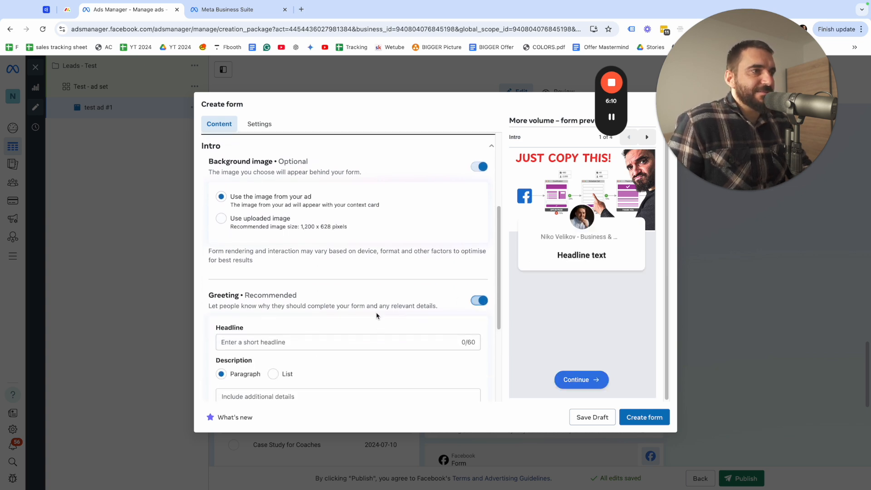
pyautogui.scroll(-3, 376, 316)
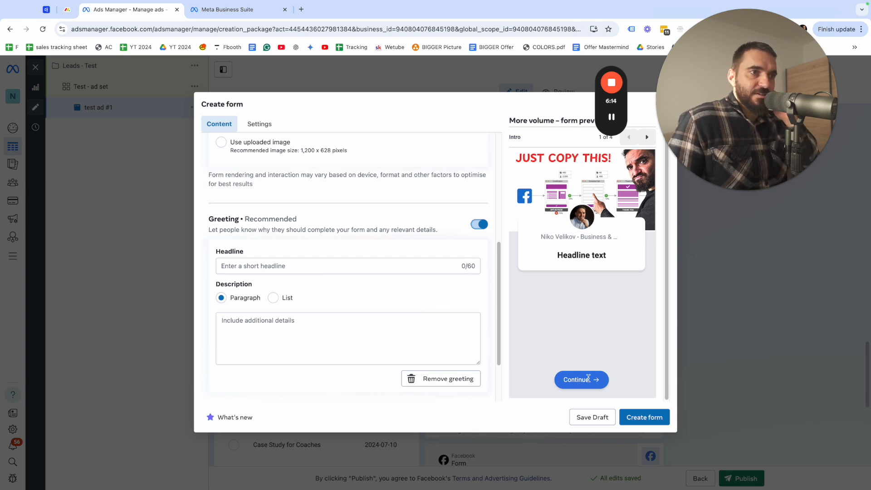
pyautogui.click(273, 266)
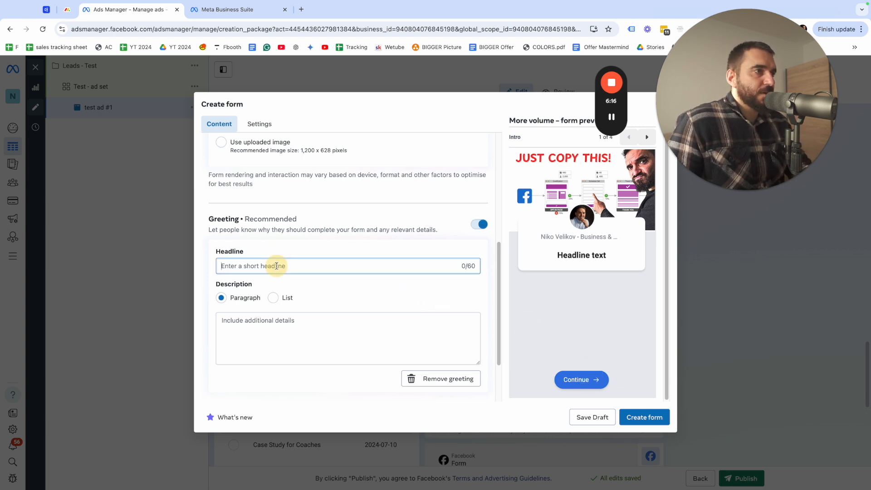
pyautogui.click(479, 224)
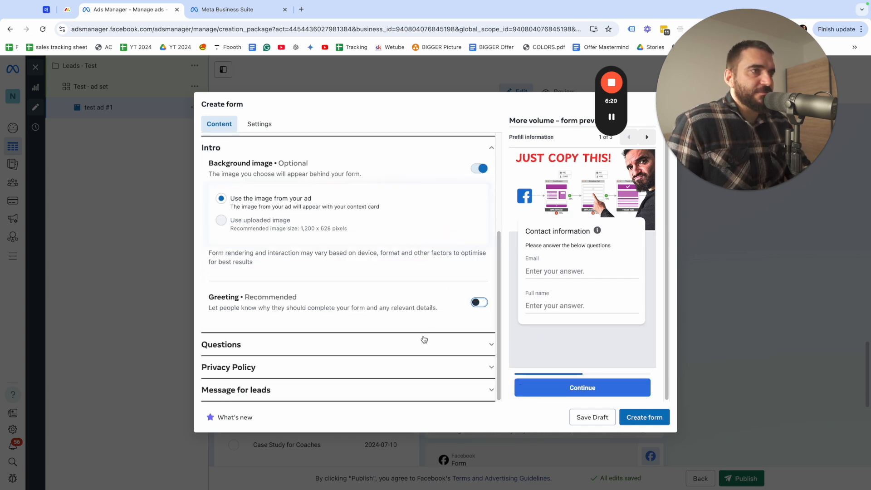
# Add a short-answer question to the form asking "How did you hear about me?"
pyautogui.click(478, 347)
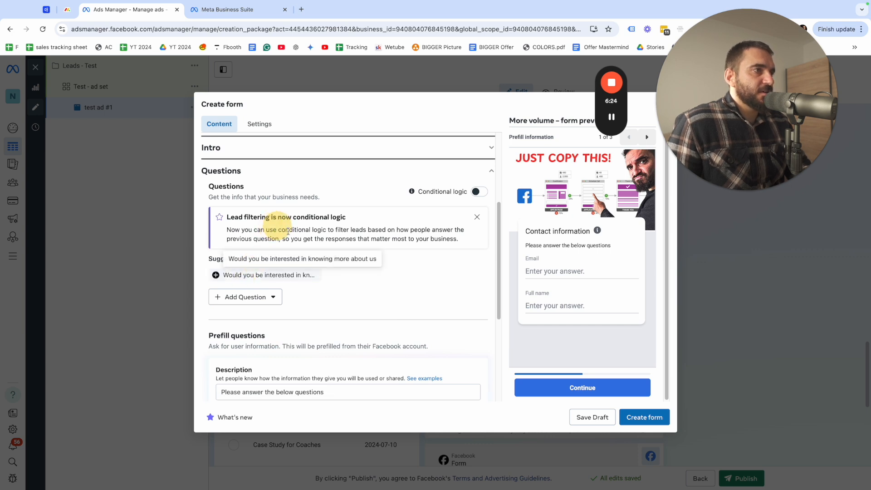
pyautogui.click(247, 297)
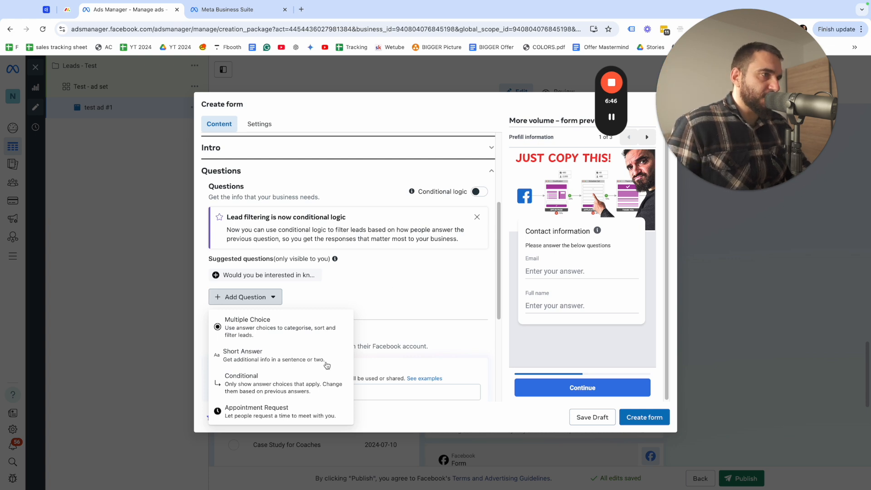
pyautogui.click(310, 357)
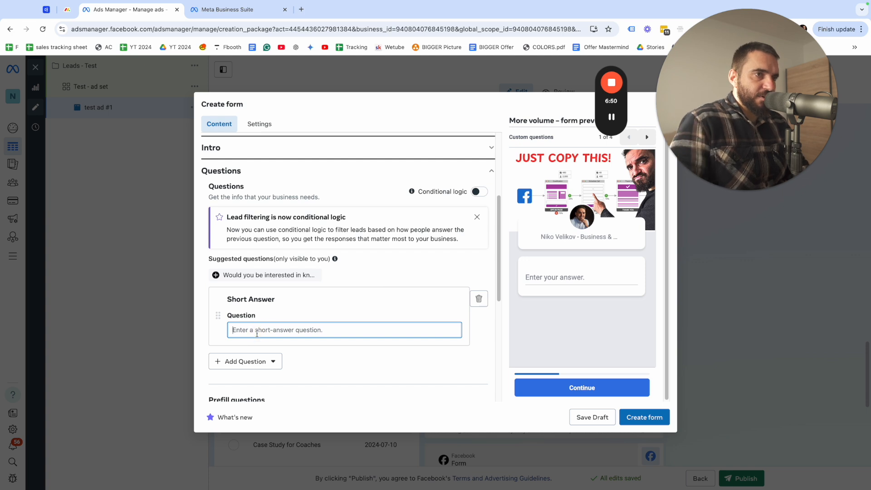
pyautogui.write('How did you hear about me?')
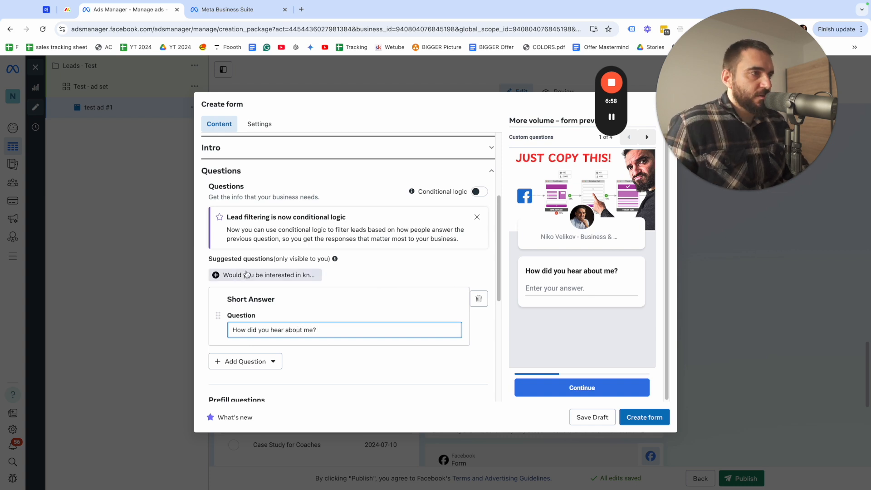
# Reorder the prefill questions so that Full name comes before Email
pyautogui.scroll(-2, 300, 322)
pyautogui.scroll(-1, 313, 312)
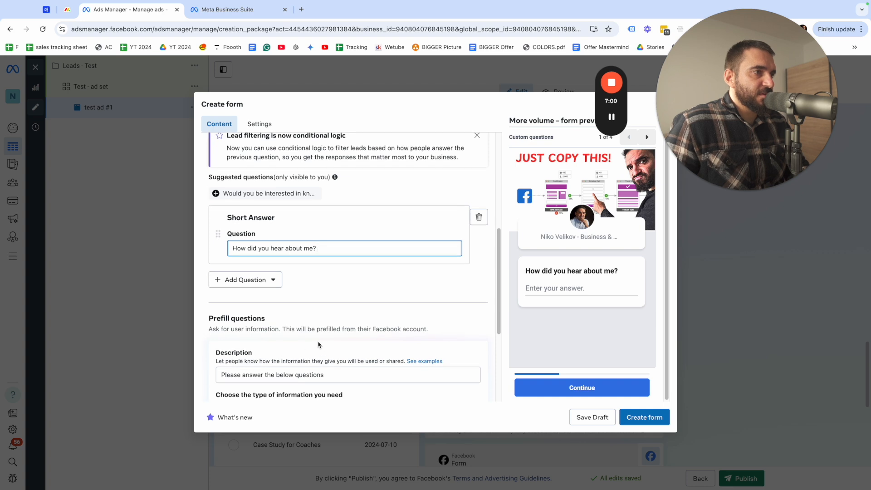
pyautogui.click(254, 325)
pyautogui.moveTo(285, 329); pyautogui.dragTo(369, 336)
pyautogui.click(305, 337)
pyautogui.click(361, 336)
pyautogui.scroll(-2, 309, 341)
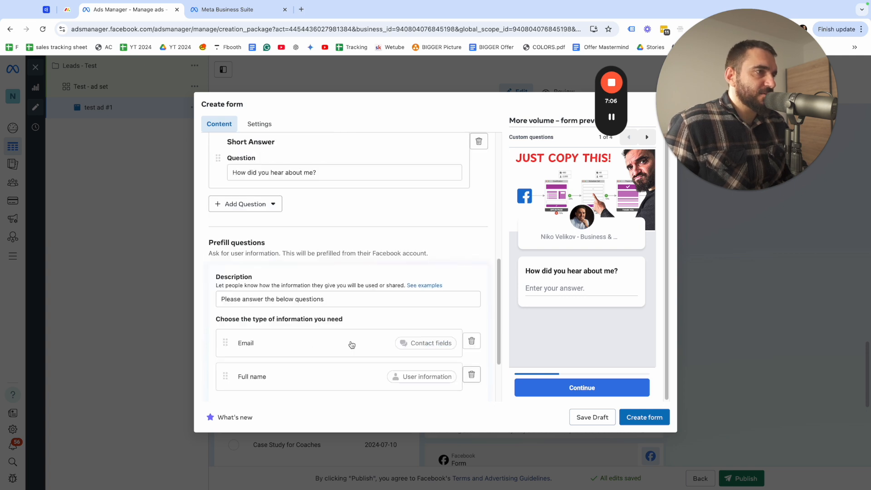
pyautogui.moveTo(258, 381); pyautogui.dragTo(264, 354)
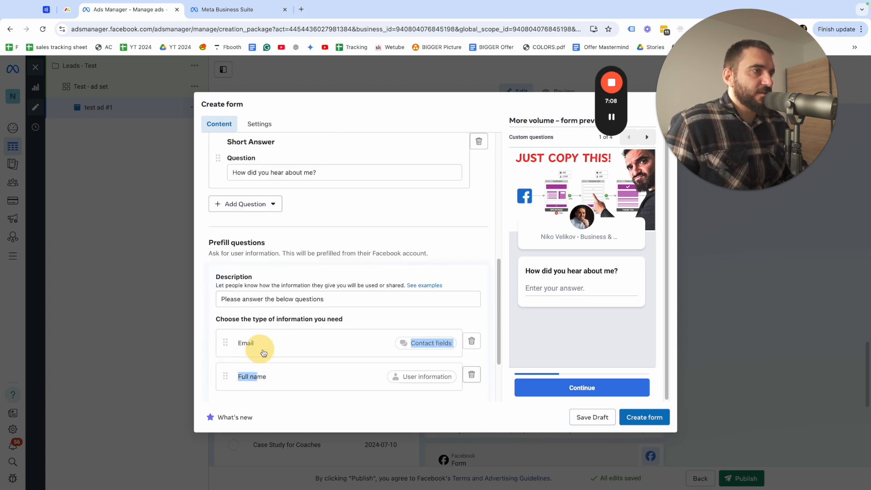
pyautogui.click(290, 360)
pyautogui.moveTo(227, 311); pyautogui.dragTo(229, 336)
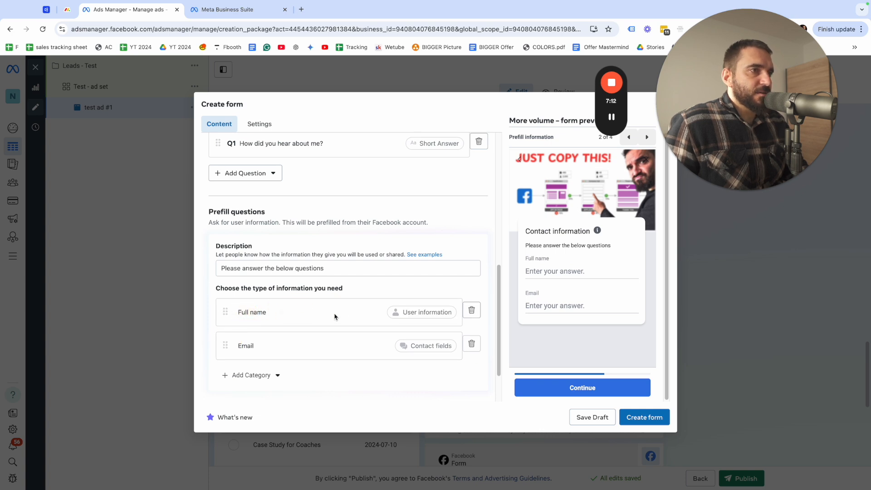
# Add Phone number from the contact fields to the form's prefill questions
pyautogui.scroll(-3, 301, 320)
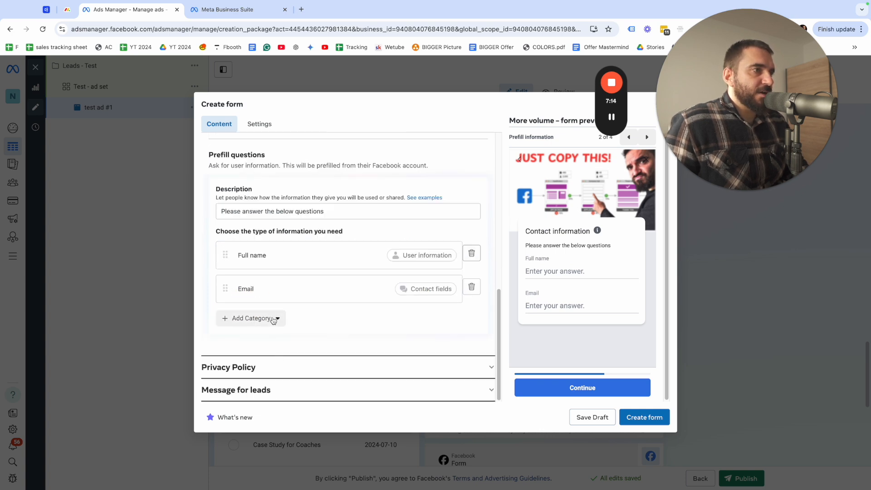
pyautogui.click(245, 319)
pyautogui.moveTo(267, 345)
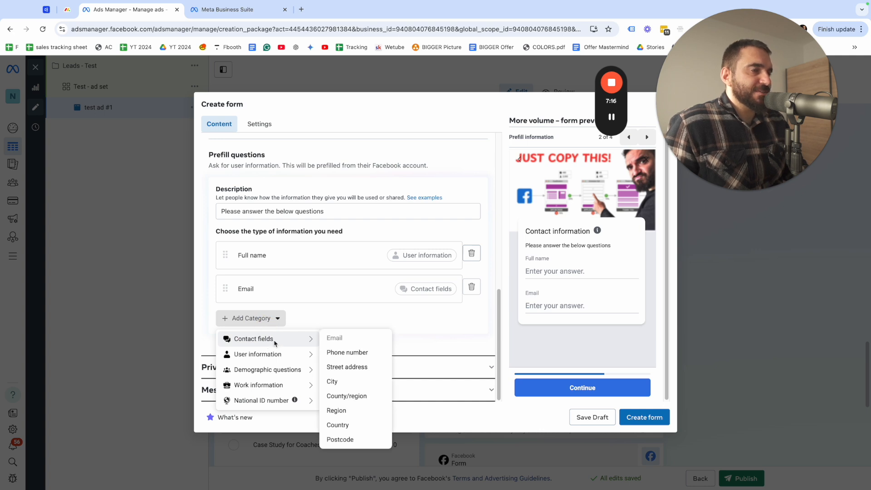
pyautogui.click(348, 352)
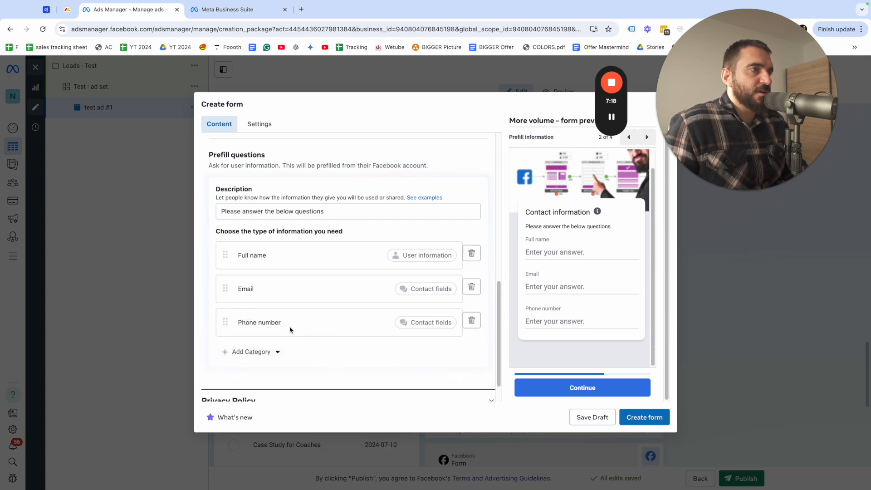
# Open the form's Privacy Policy section and review its requirements, link and link text
pyautogui.scroll(-1, 462, 340)
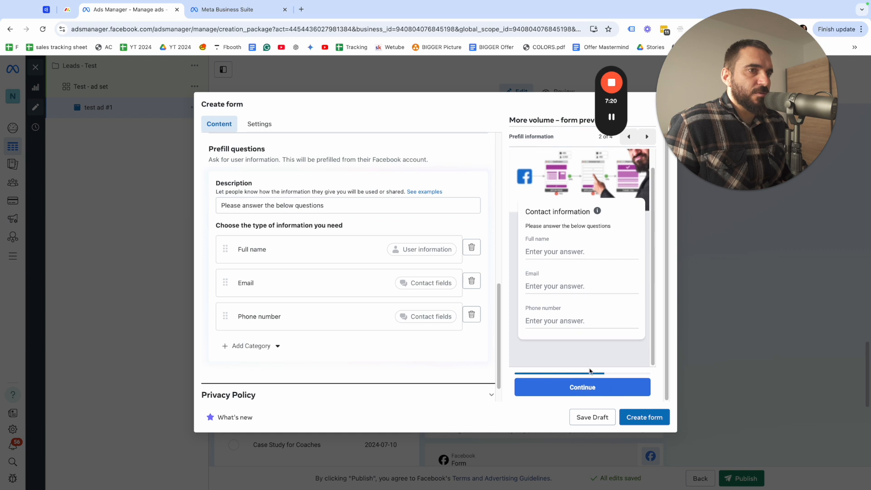
pyautogui.scroll(-2, 318, 319)
pyautogui.click(467, 365)
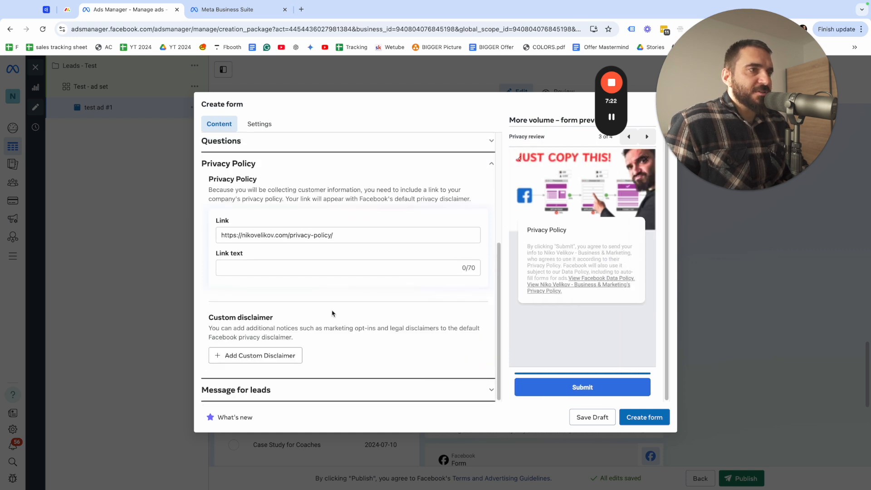
pyautogui.moveTo(209, 189); pyautogui.dragTo(391, 190)
pyautogui.doubleClick(392, 190)
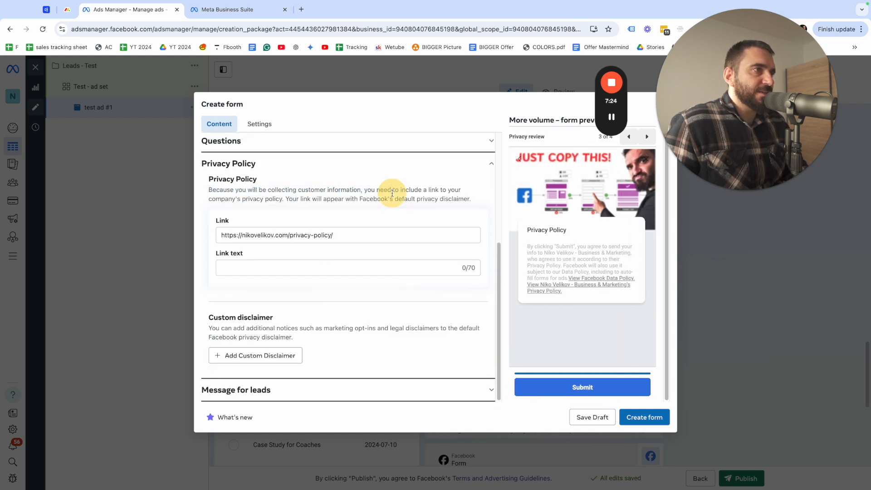
pyautogui.click(351, 236)
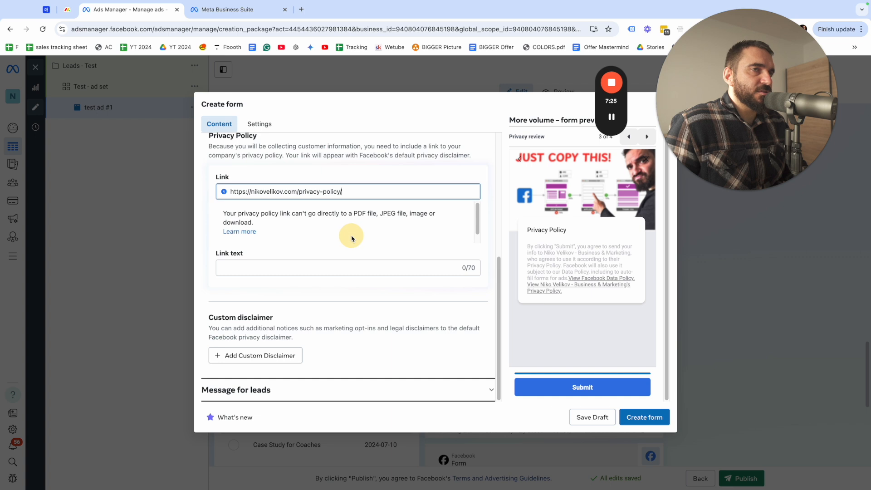
pyautogui.click(315, 281)
# Copy the privacy policy link, open it in a new browser tab and look through the policy page
pyautogui.tripleClick(305, 236)
pyautogui.hotkey('ctrl', 'c')
pyautogui.click(302, 9)
pyautogui.hotkey('ctrl', 'v')
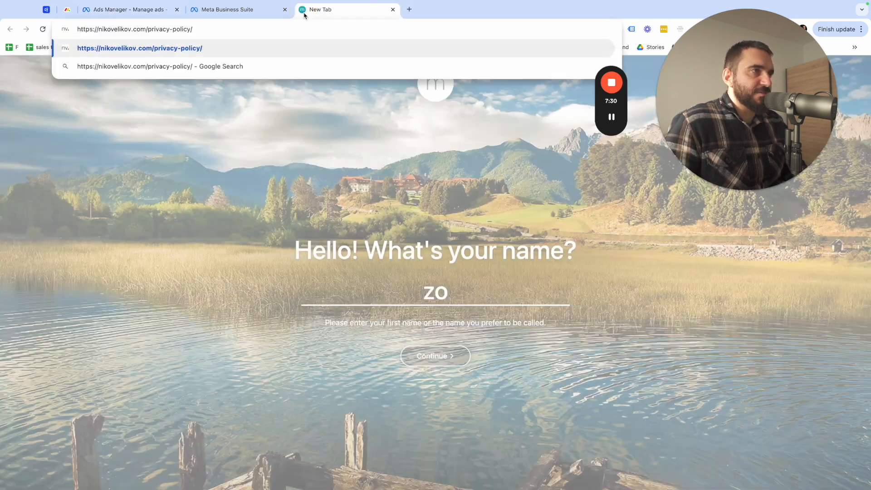
pyautogui.press('Return')
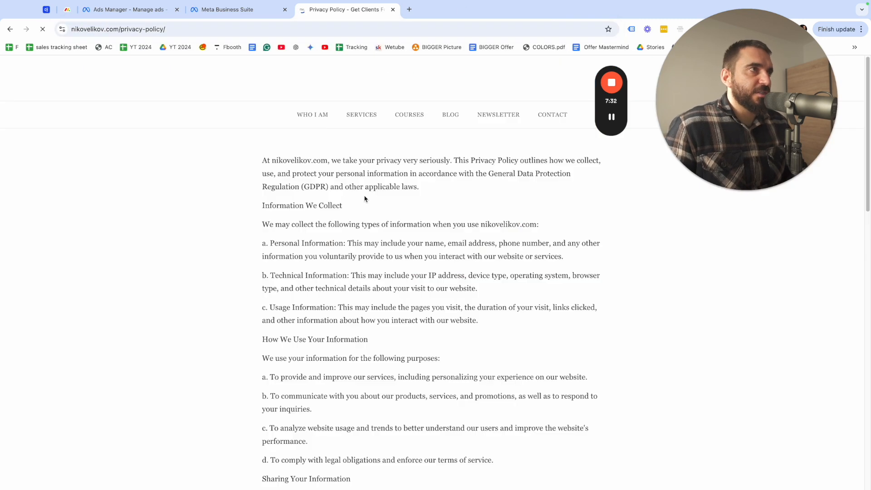
pyautogui.scroll(-8, 324, 297)
pyautogui.scroll(8, 300, 283)
pyautogui.scroll(-10, 300, 283)
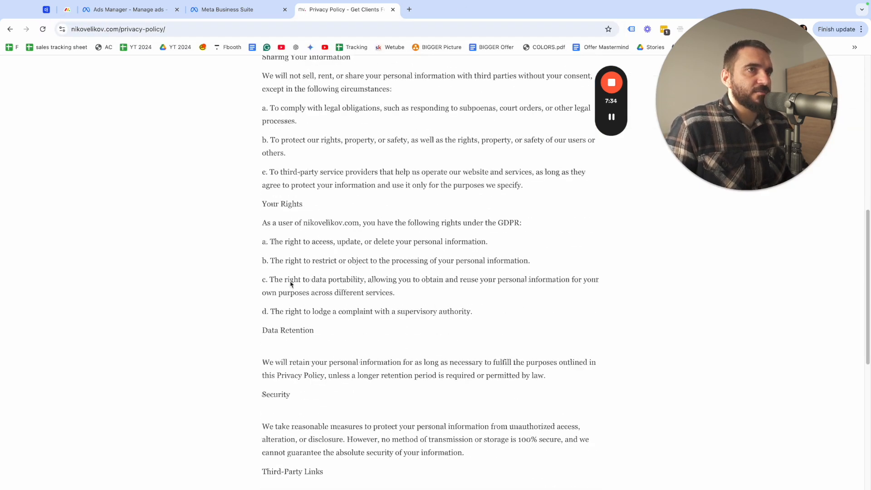
pyautogui.scroll(10, 292, 284)
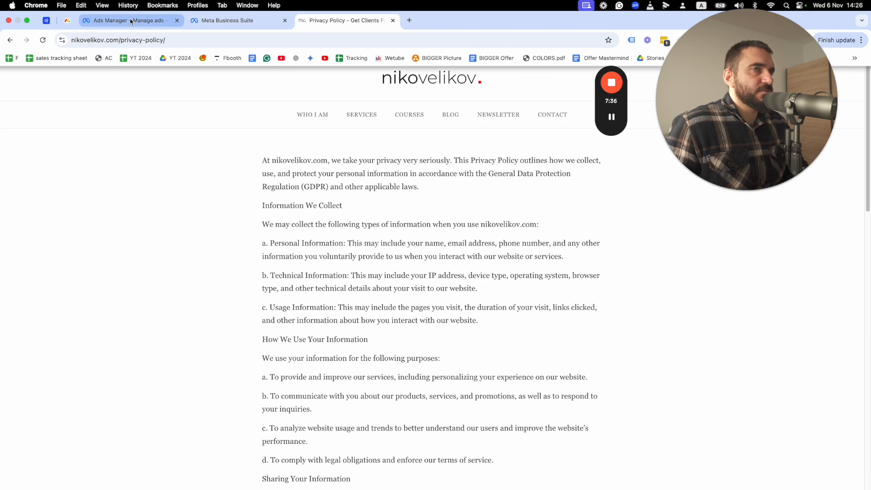
# Switch back to the form in Ads Manager and open its Message for leads section
pyautogui.click(128, 20)
pyautogui.click(261, 278)
pyautogui.scroll(-2, 262, 278)
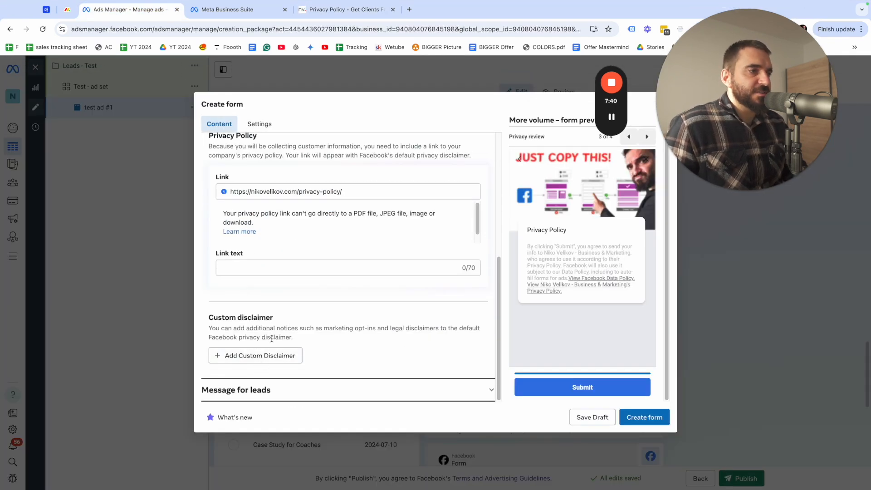
pyautogui.click(356, 389)
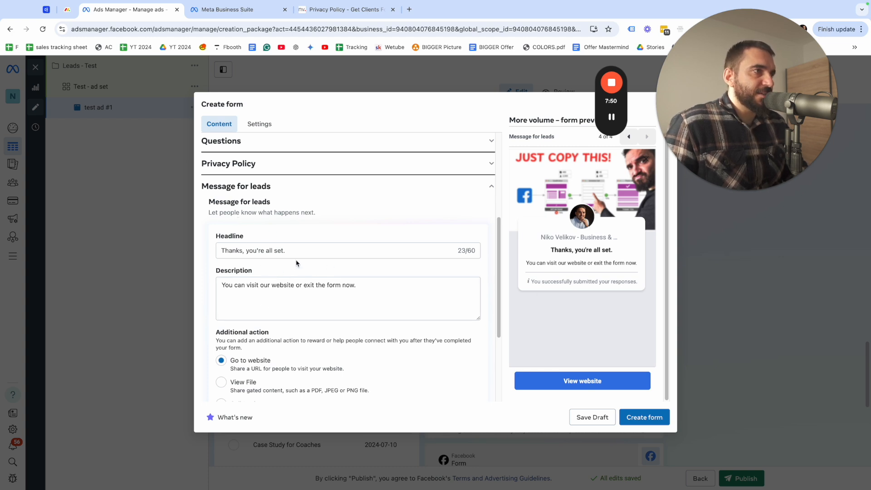
# Review the closing message's headline, description, website link and call to action, and create the form
pyautogui.click(319, 253)
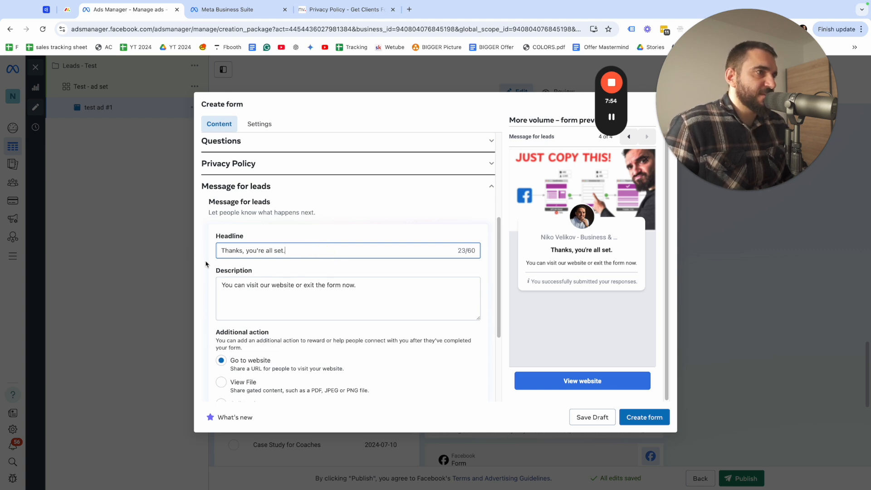
pyautogui.click(380, 284)
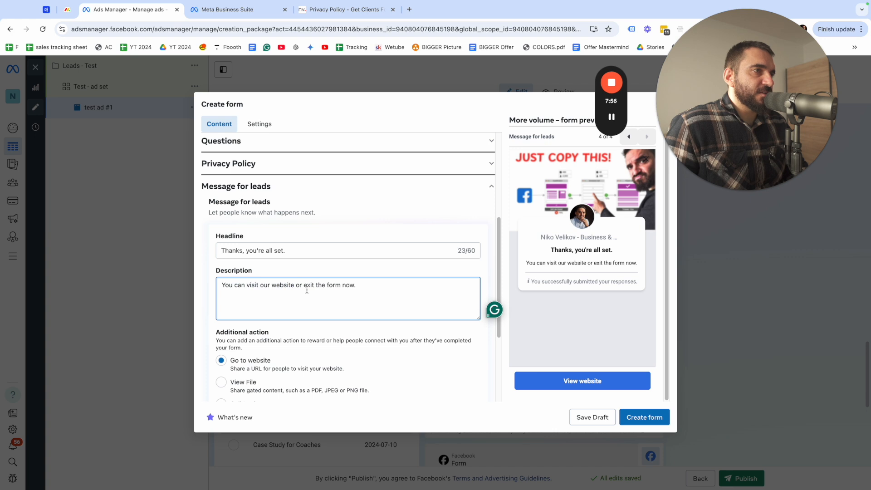
pyautogui.scroll(-3, 257, 381)
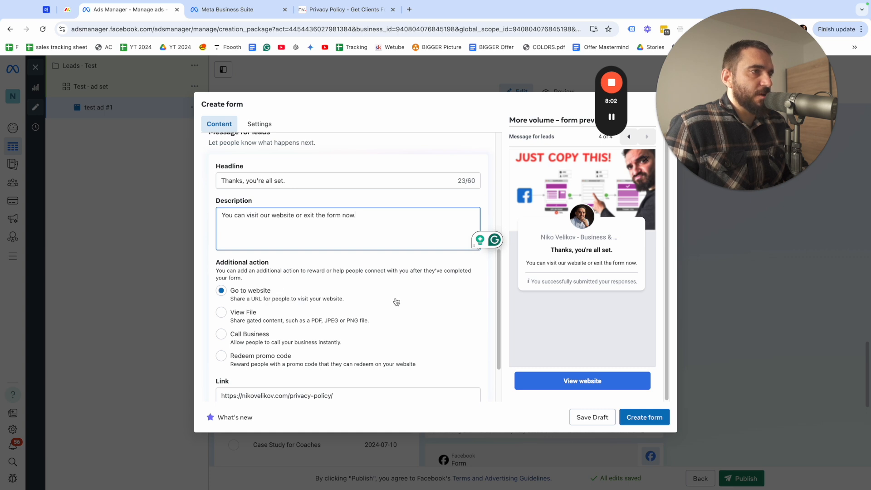
pyautogui.scroll(-3, 297, 290)
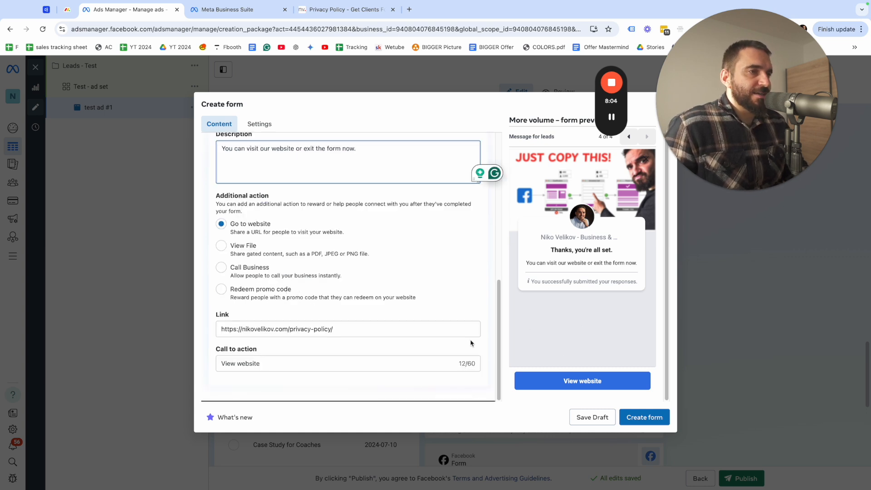
pyautogui.click(588, 381)
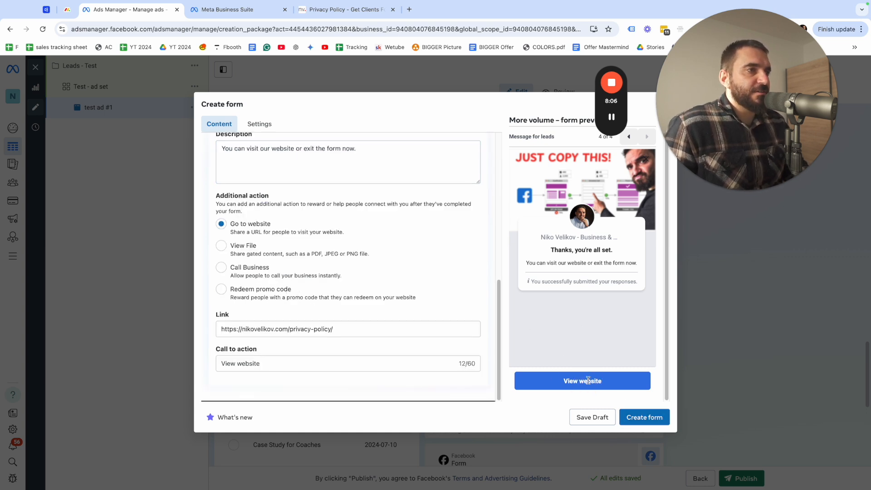
pyautogui.doubleClick(590, 381)
pyautogui.click(647, 418)
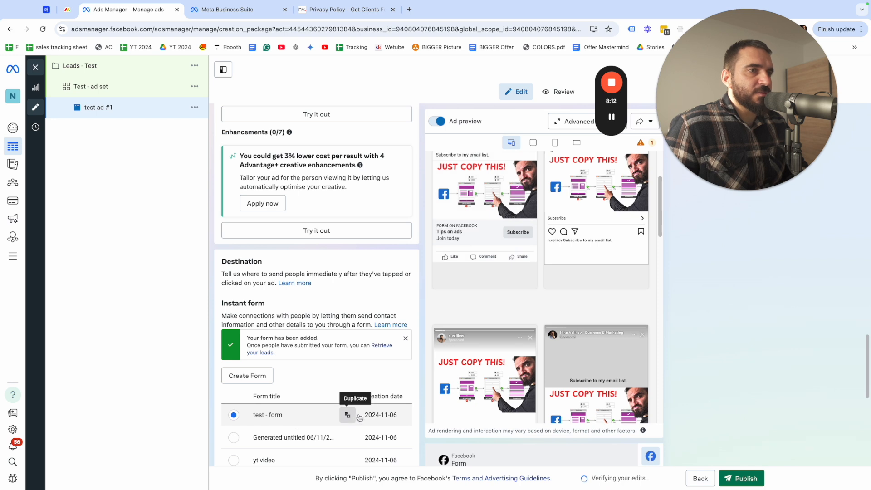
# Go to the ad's form preview and page through the Instagram version up to the message for leads
pyautogui.scroll(-8, 526, 361)
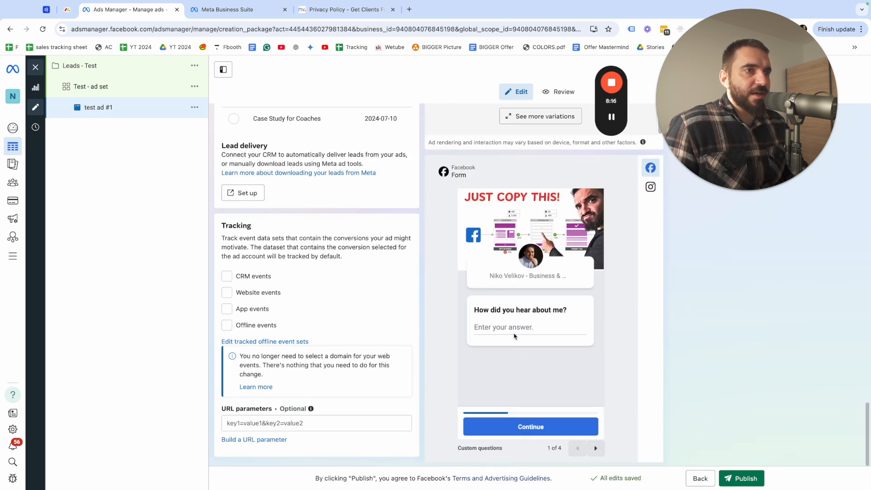
pyautogui.click(650, 187)
pyautogui.click(650, 168)
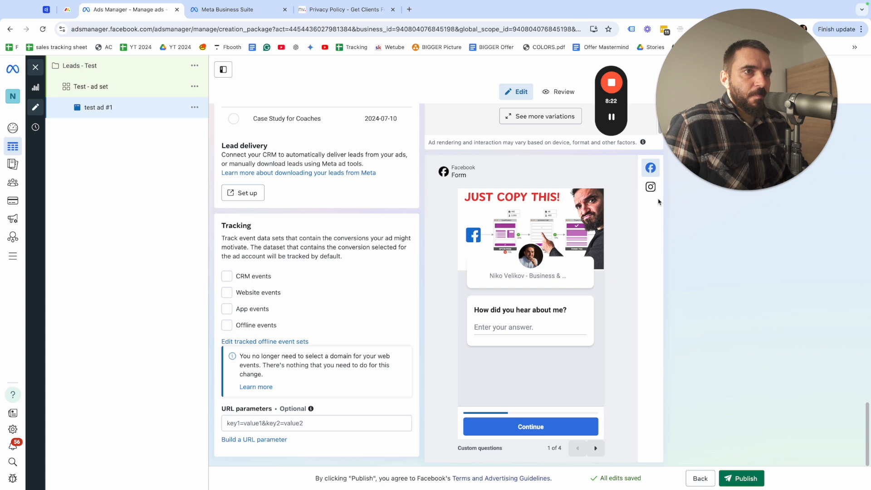
pyautogui.click(651, 186)
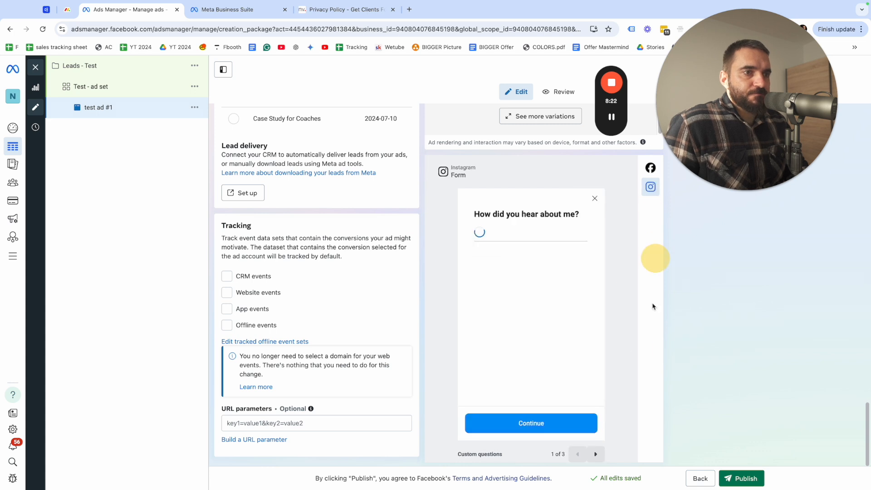
pyautogui.click(597, 450)
pyautogui.click(599, 450)
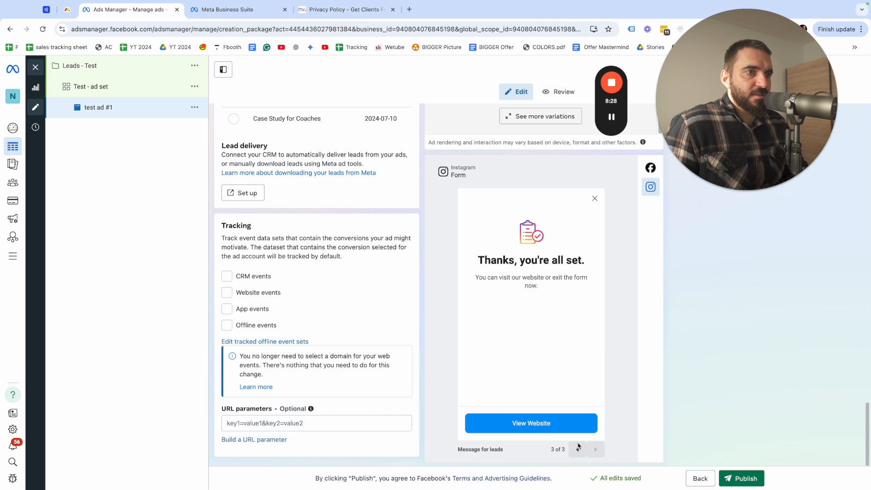
pyautogui.click(578, 448)
# Preview the Facebook version of the form from the custom question through contact information and privacy review to the closing message
pyautogui.click(650, 167)
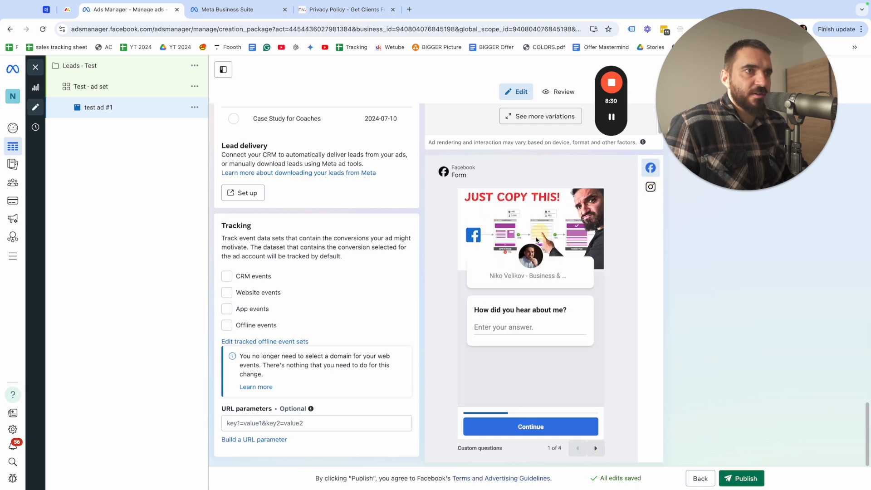
pyautogui.doubleClick(514, 327)
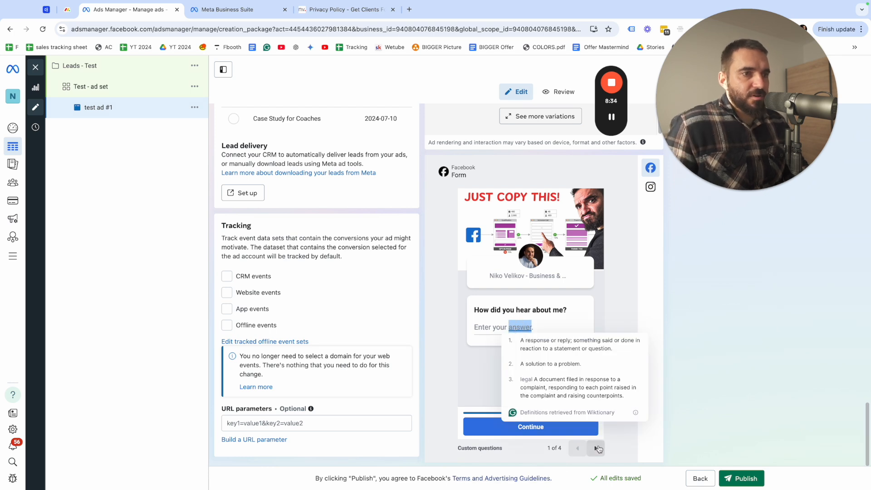
pyautogui.click(557, 428)
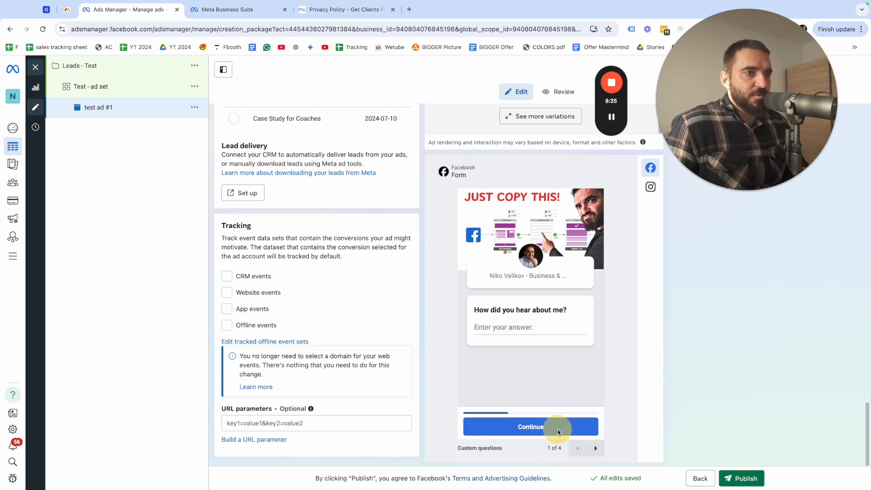
pyautogui.click(596, 448)
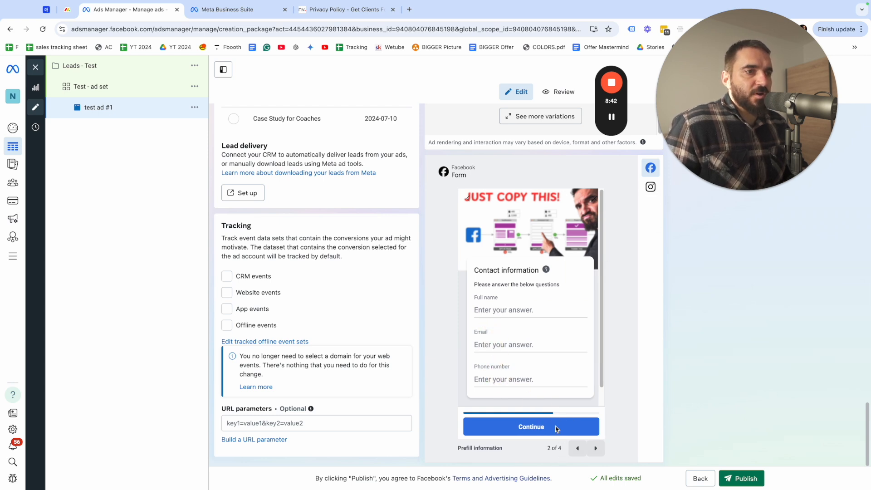
pyautogui.click(596, 448)
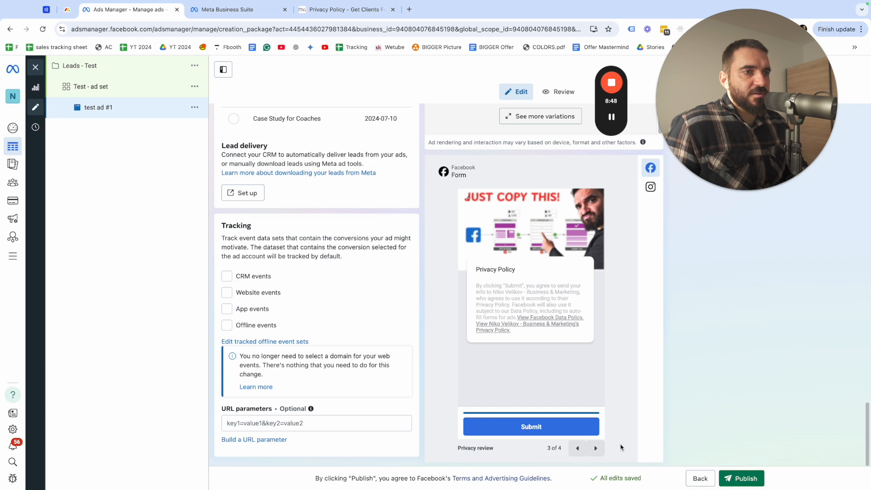
pyautogui.click(595, 448)
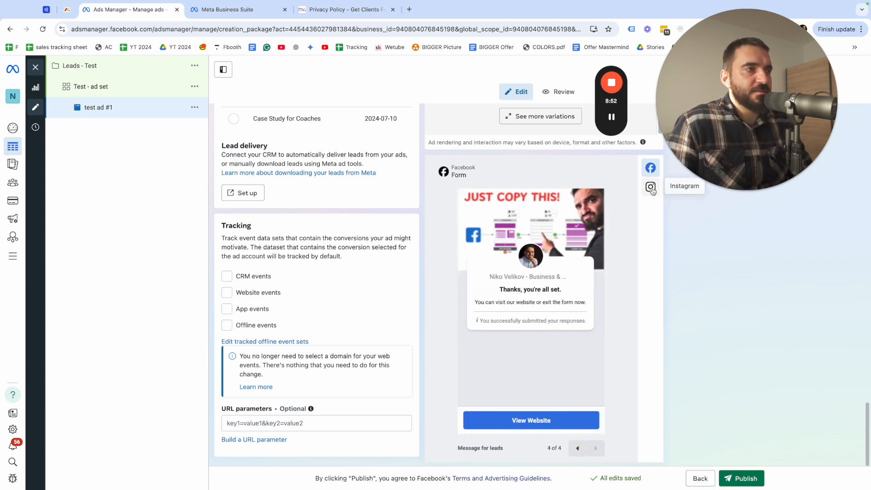
# Return to the Instagram form preview and examine its custom question and contact info pages again
pyautogui.click(652, 189)
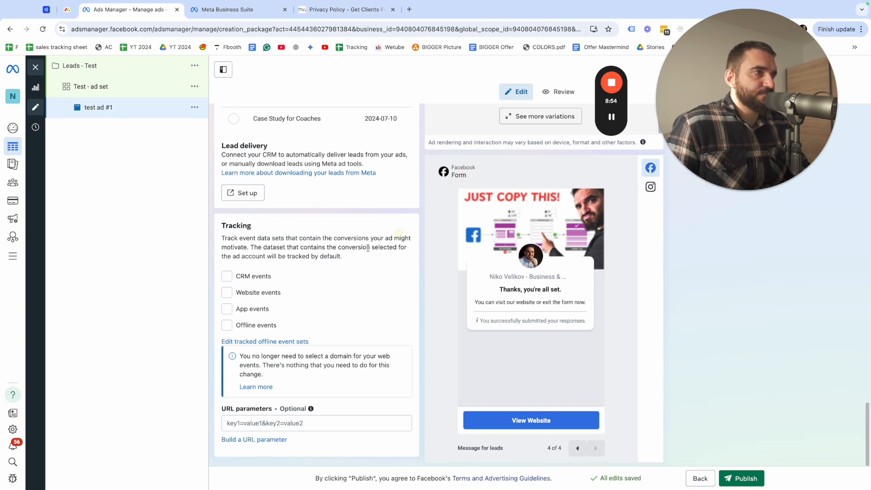
pyautogui.click(649, 187)
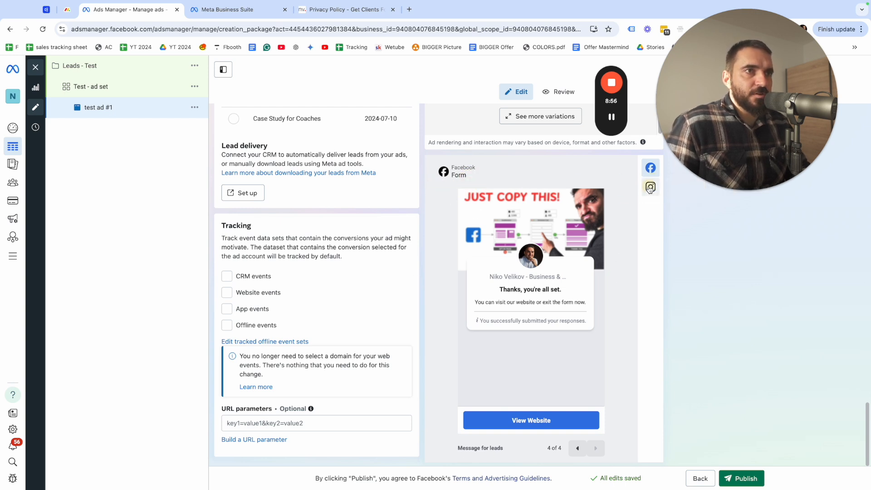
pyautogui.click(595, 449)
pyautogui.click(596, 449)
pyautogui.click(577, 449)
pyautogui.click(576, 449)
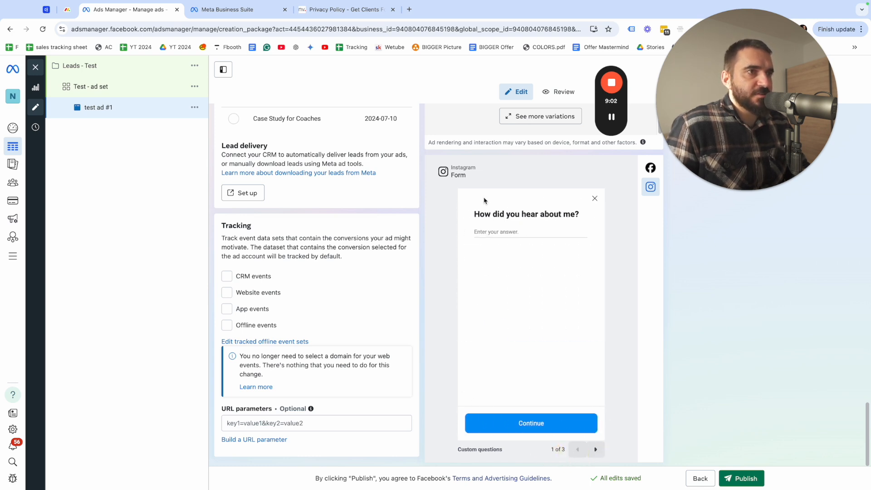
pyautogui.click(595, 450)
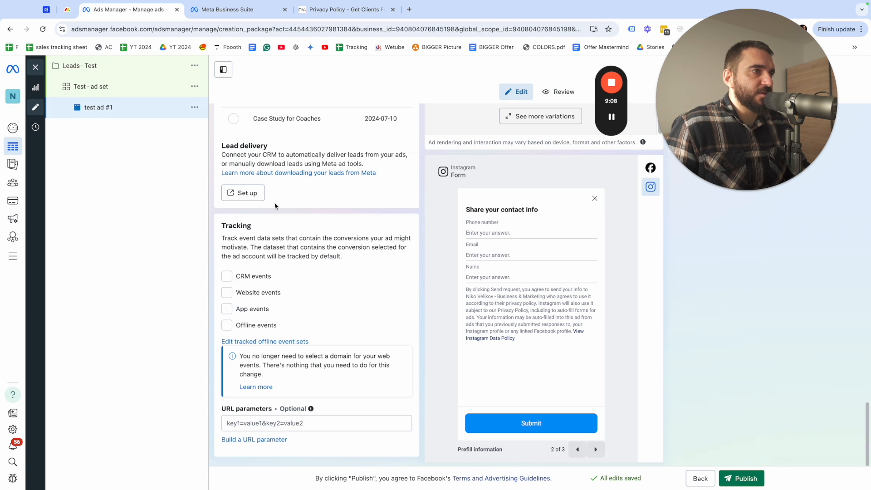
# Read the Lead delivery information for the ad and open the CRM setup page
pyautogui.scroll(3, 275, 205)
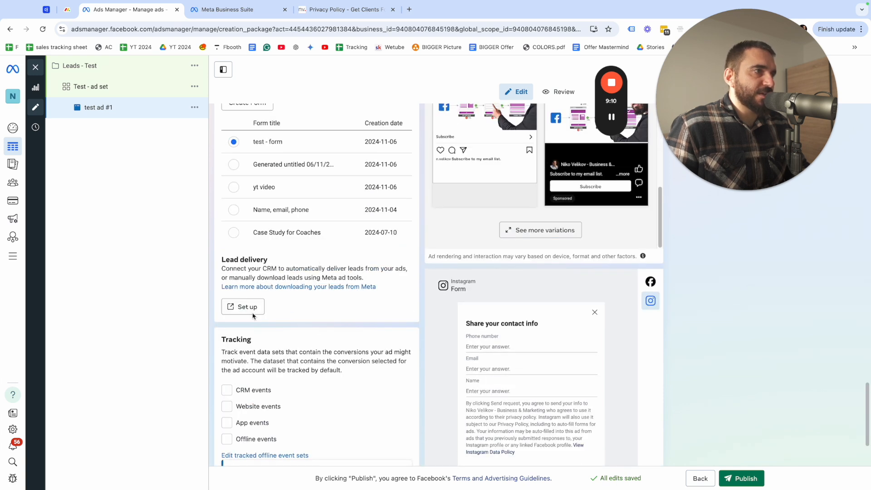
pyautogui.scroll(-3, 253, 316)
pyautogui.scroll(2, 285, 341)
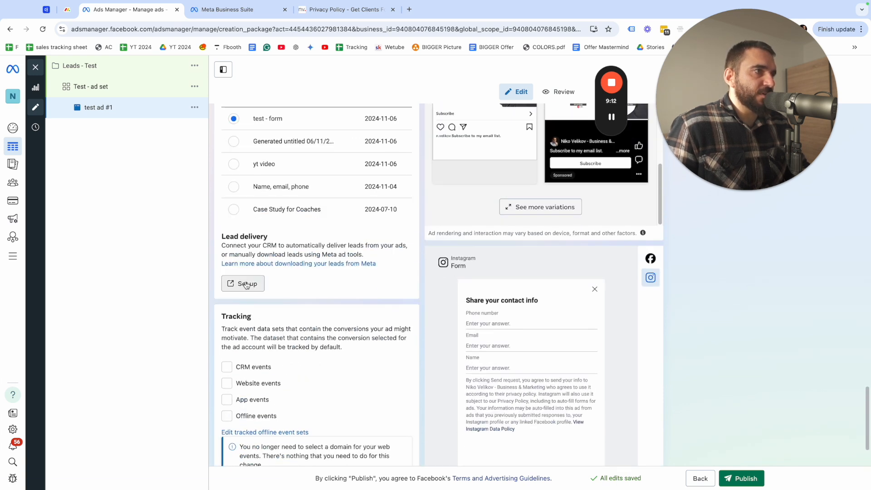
pyautogui.moveTo(226, 247); pyautogui.dragTo(333, 253)
pyautogui.click(334, 251)
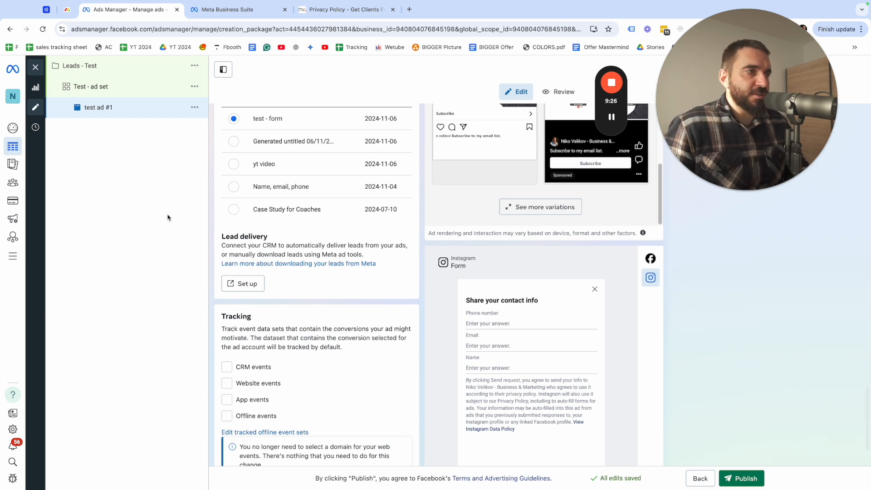
pyautogui.click(239, 287)
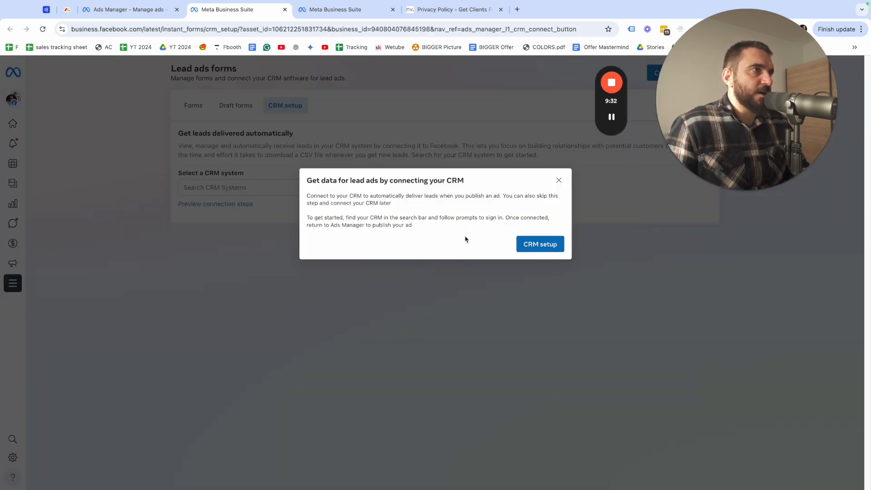
# Continue past the CRM introduction and browse the list of available CRM systems without selecting one
pyautogui.click(532, 245)
pyautogui.click(271, 192)
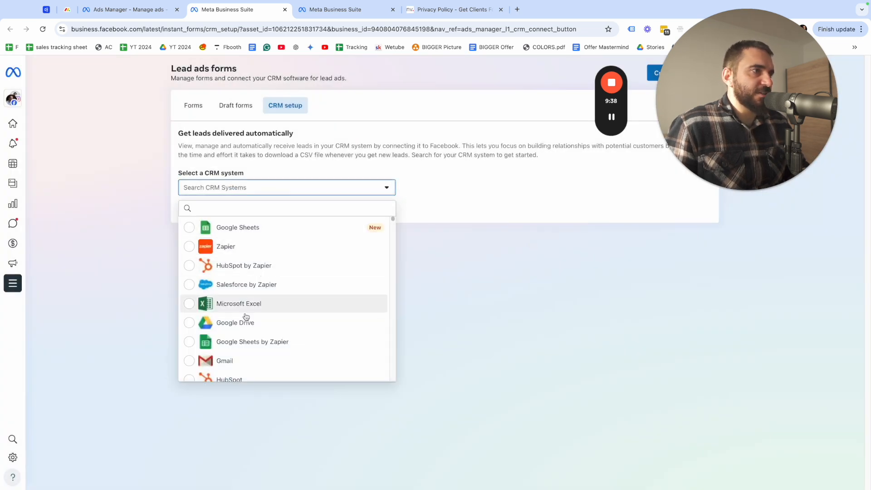
pyautogui.scroll(-6, 249, 317)
pyautogui.scroll(-3, 256, 345)
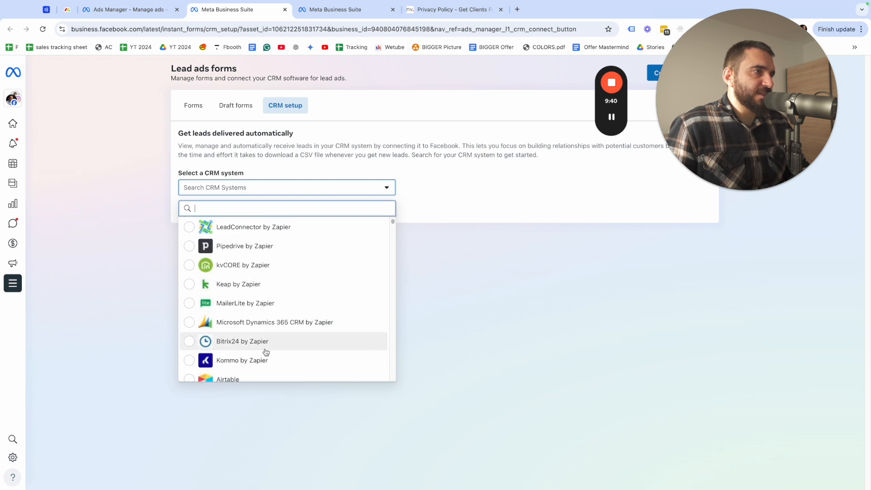
pyautogui.scroll(-1, 263, 356)
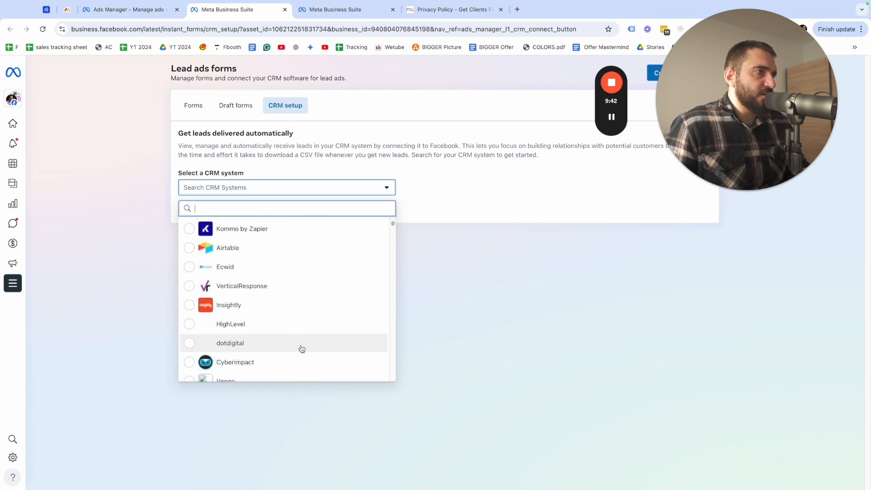
pyautogui.scroll(-3, 267, 318)
pyautogui.scroll(-5, 272, 326)
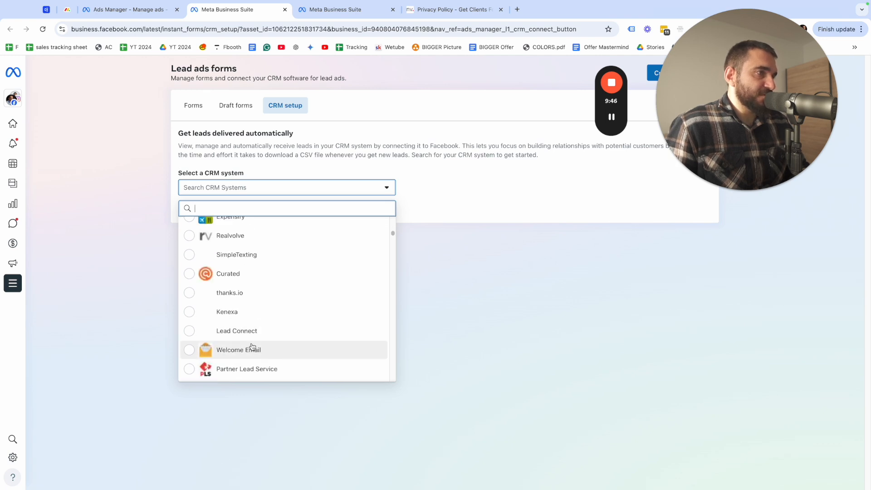
pyautogui.scroll(-8, 256, 286)
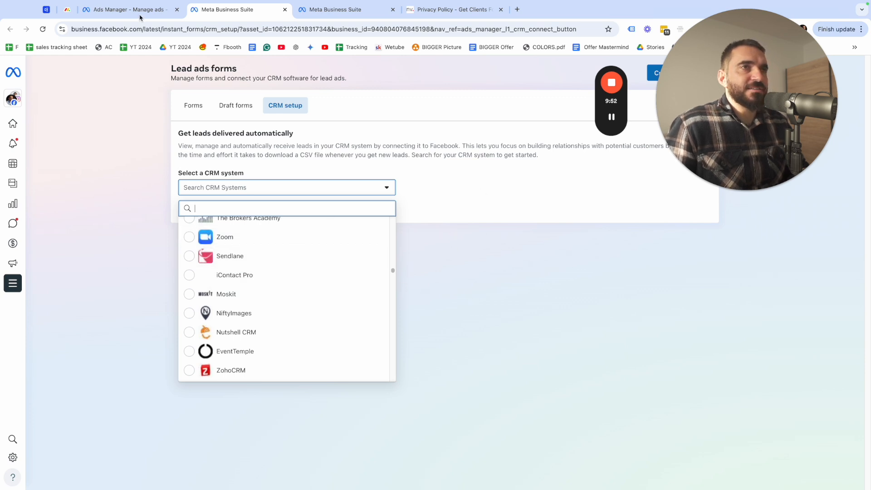
pyautogui.click(374, 188)
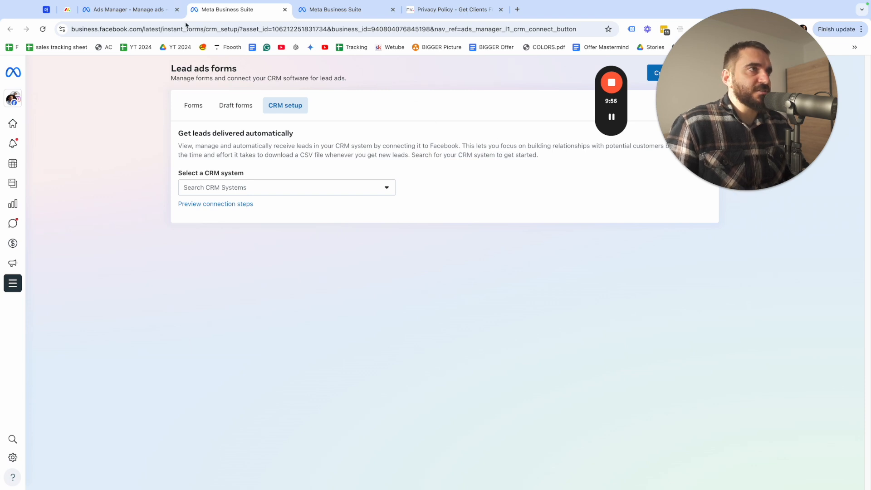
# Switch back to the ad in Ads Manager and review its tracking options, including CRM events and Website events
pyautogui.click(127, 14)
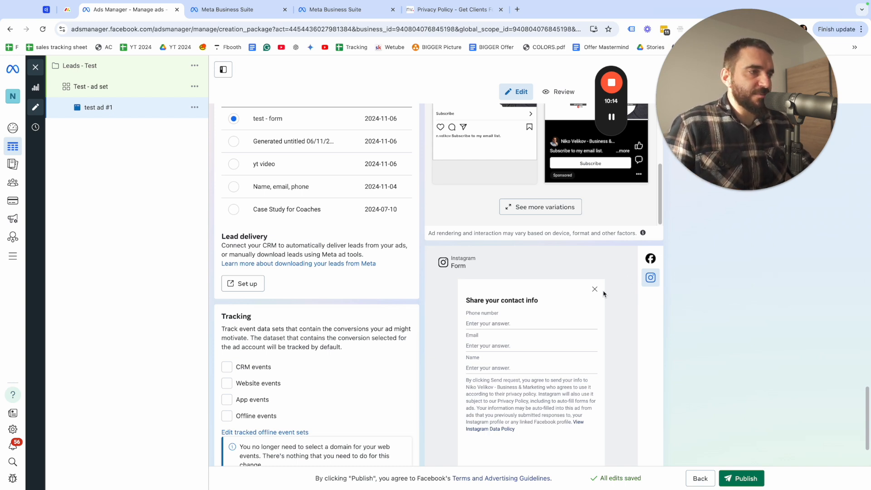
pyautogui.scroll(-2, 322, 316)
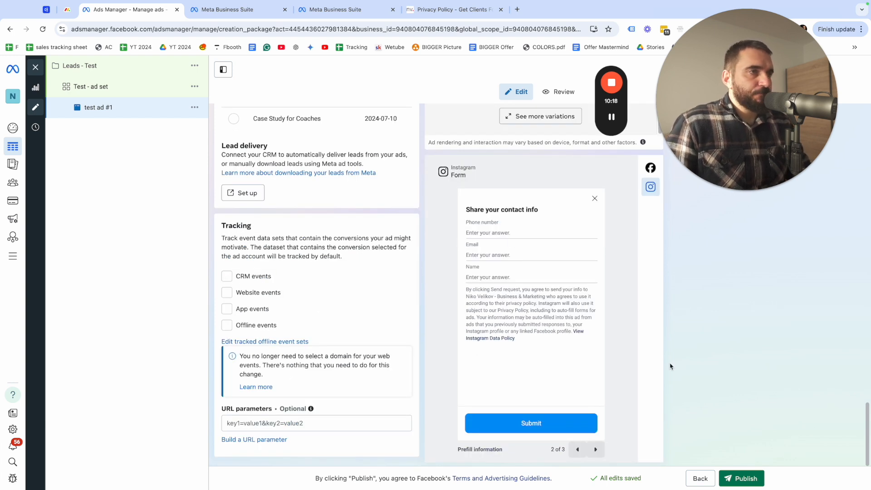
pyautogui.scroll(1, 544, 257)
pyautogui.moveTo(219, 208); pyautogui.dragTo(324, 210)
pyautogui.click(208, 212)
pyautogui.scroll(5, 227, 207)
pyautogui.scroll(-6, 287, 247)
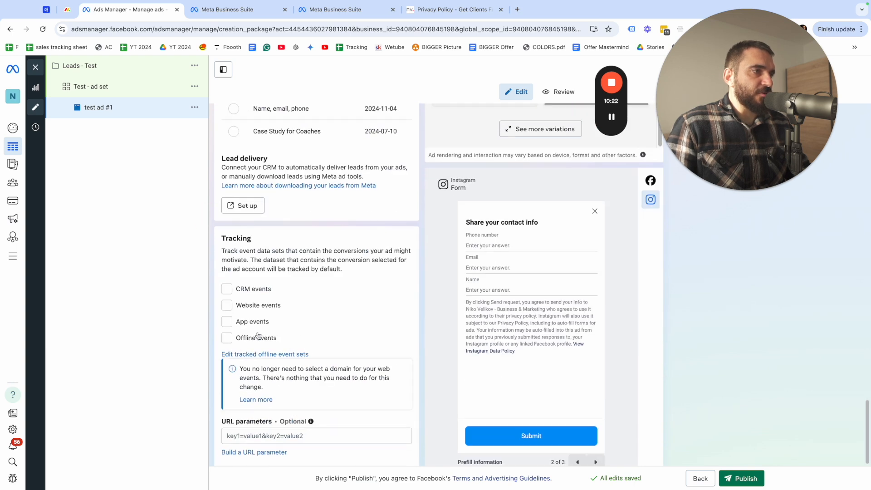
pyautogui.doubleClick(240, 277)
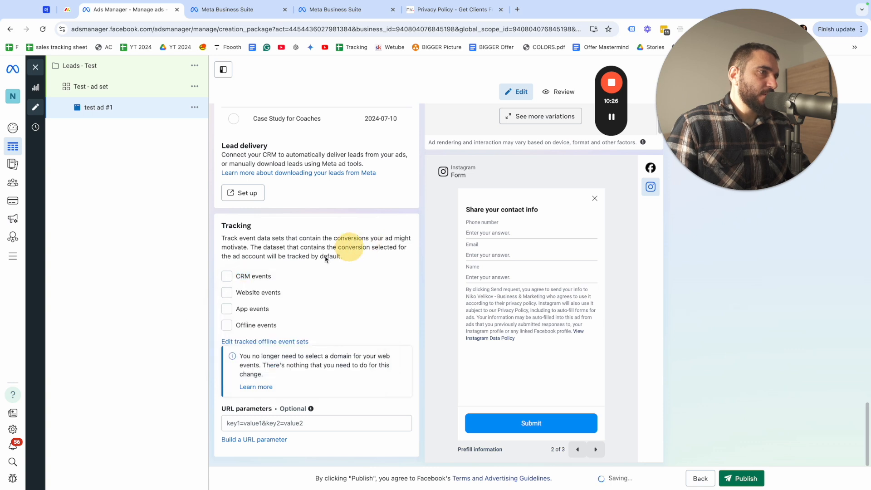
pyautogui.click(255, 293)
pyautogui.doubleClick(255, 293)
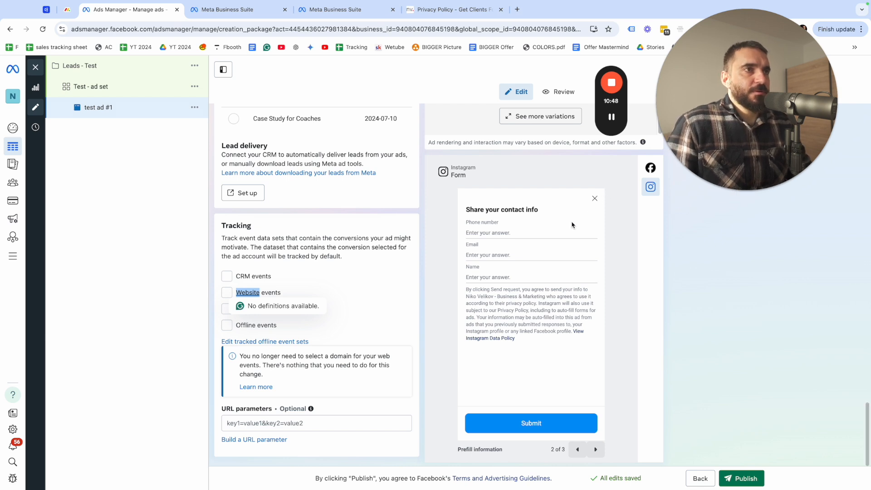
pyautogui.scroll(3, 573, 223)
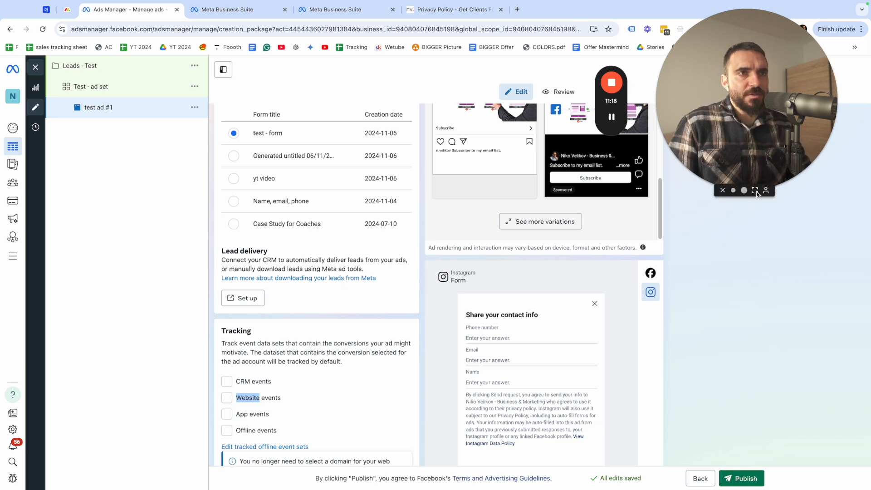
pyautogui.click(755, 190)
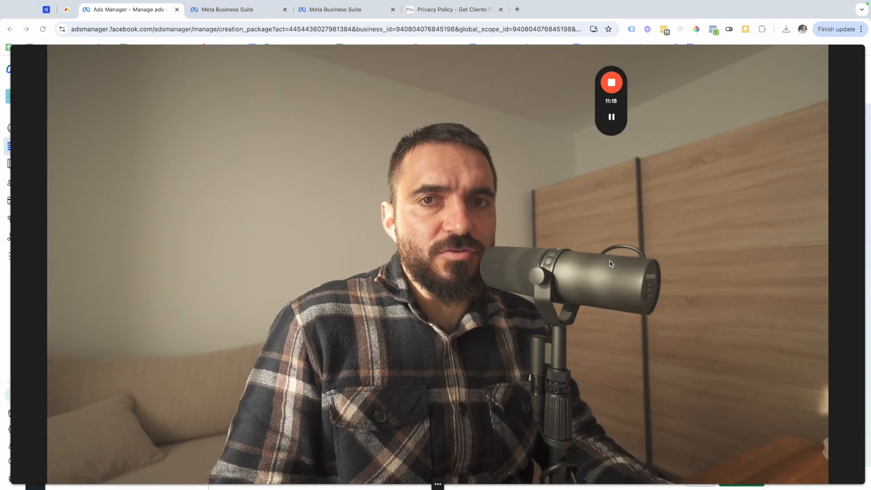